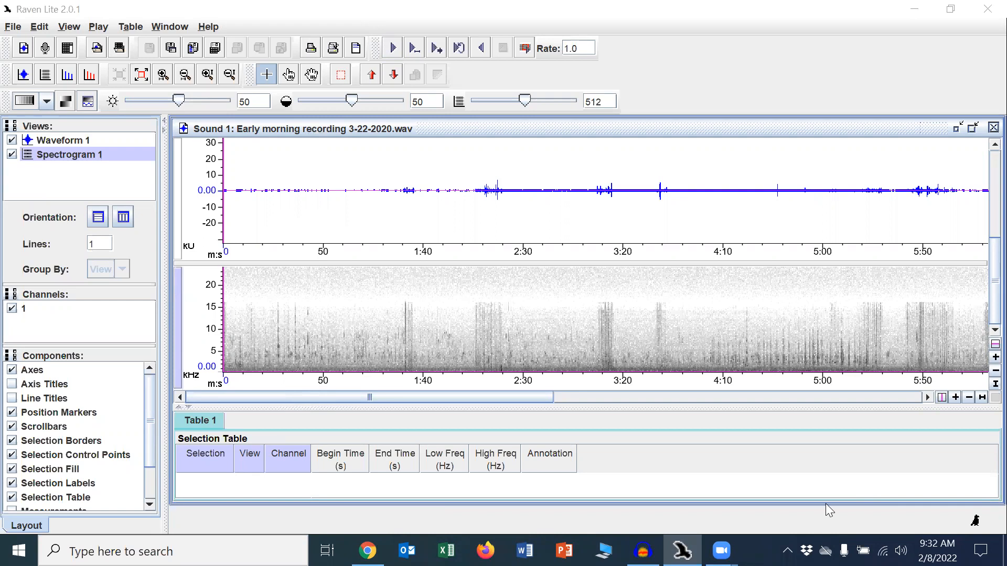
# Listen to the opening of the early morning recording and stretch the time axis to show about the first 65 seconds
pyautogui.click(392, 49)
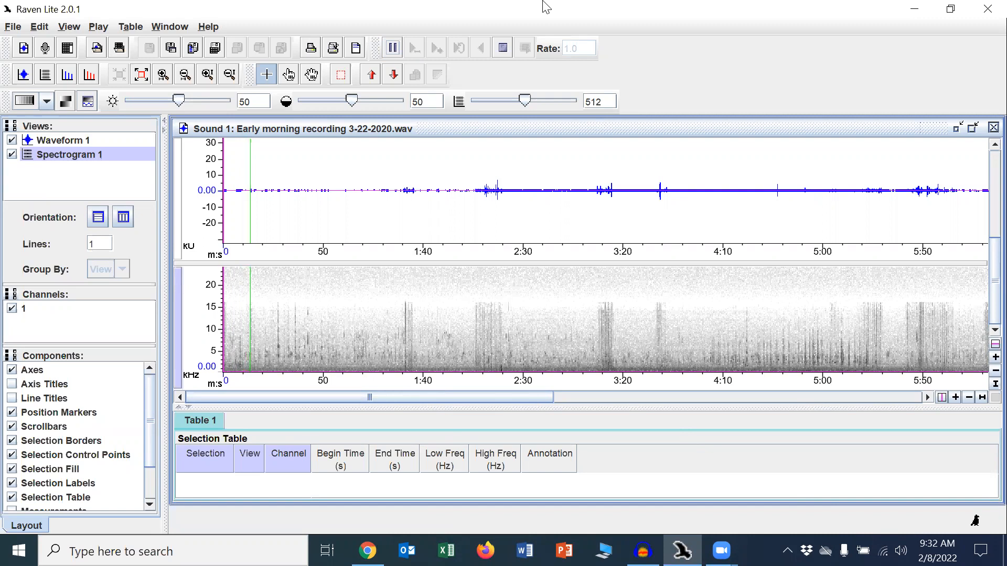
pyautogui.click(503, 50)
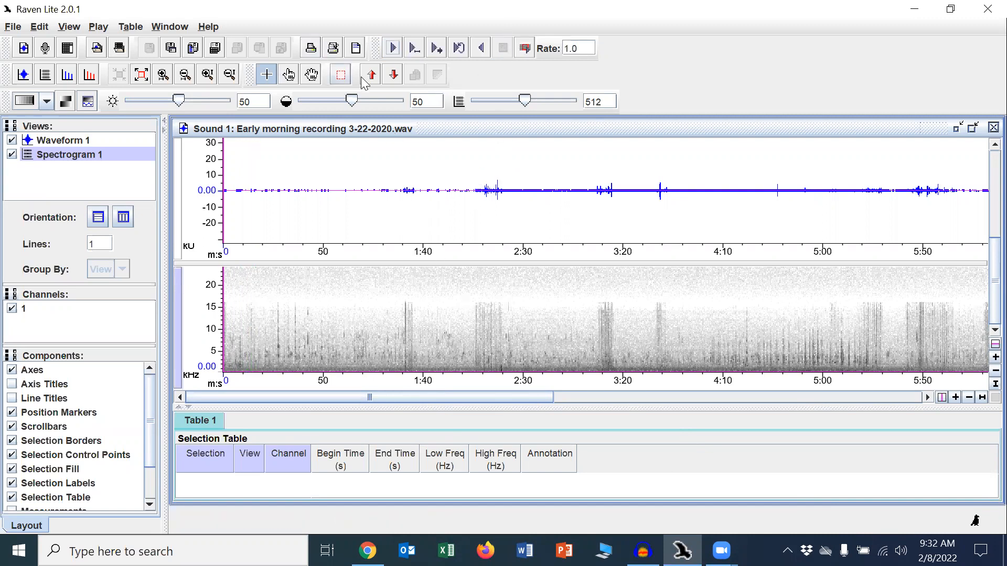
pyautogui.click(163, 75)
pyautogui.click(163, 76)
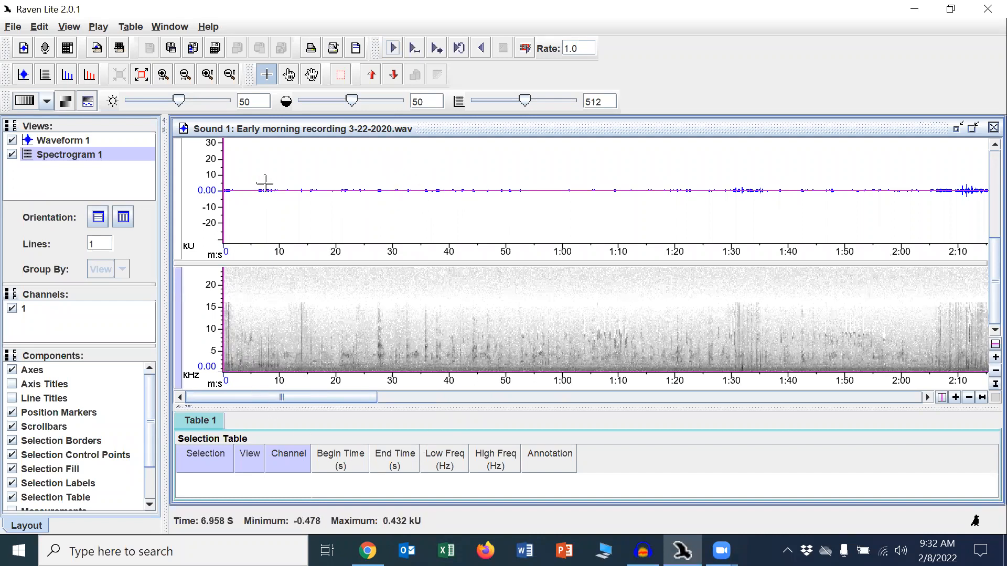
pyautogui.click(160, 80)
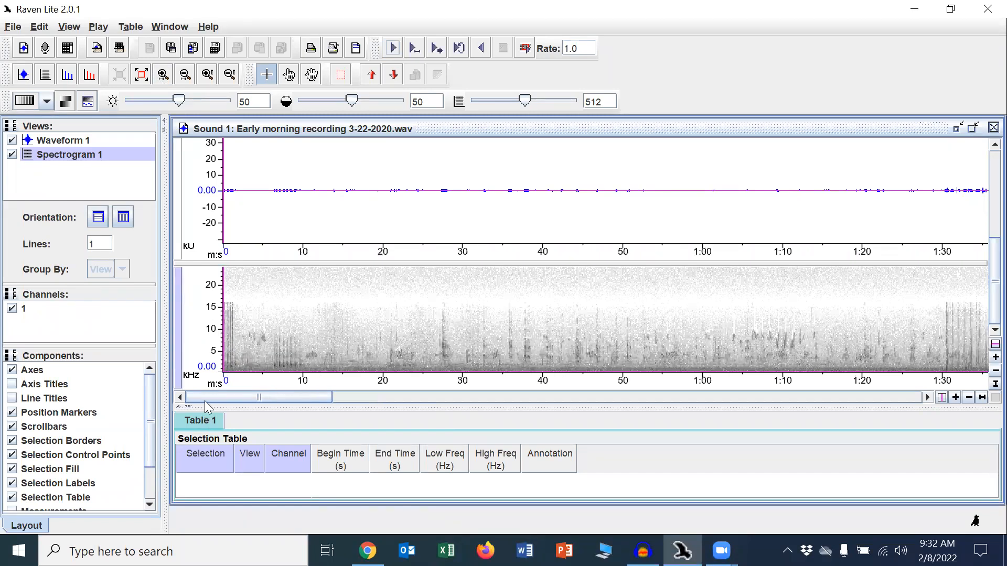
pyautogui.moveTo(204, 396)
pyautogui.mouseDown()
pyautogui.moveTo(214, 396)
pyautogui.moveTo(194, 389)
pyautogui.mouseUp()
pyautogui.click(164, 79)
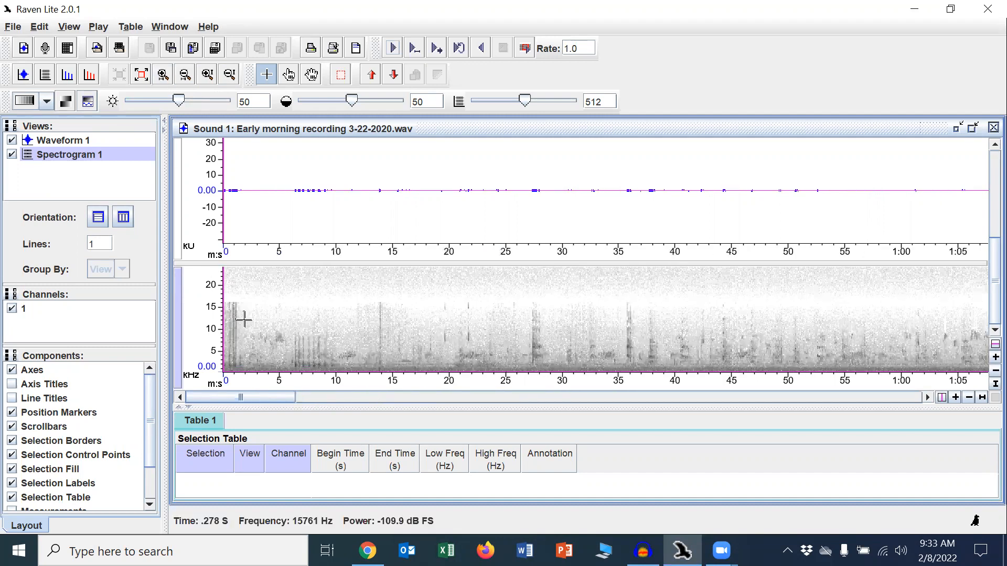
# Play the recording from about the 5-second mark through the first series of calls and stop playback
pyautogui.click(281, 307)
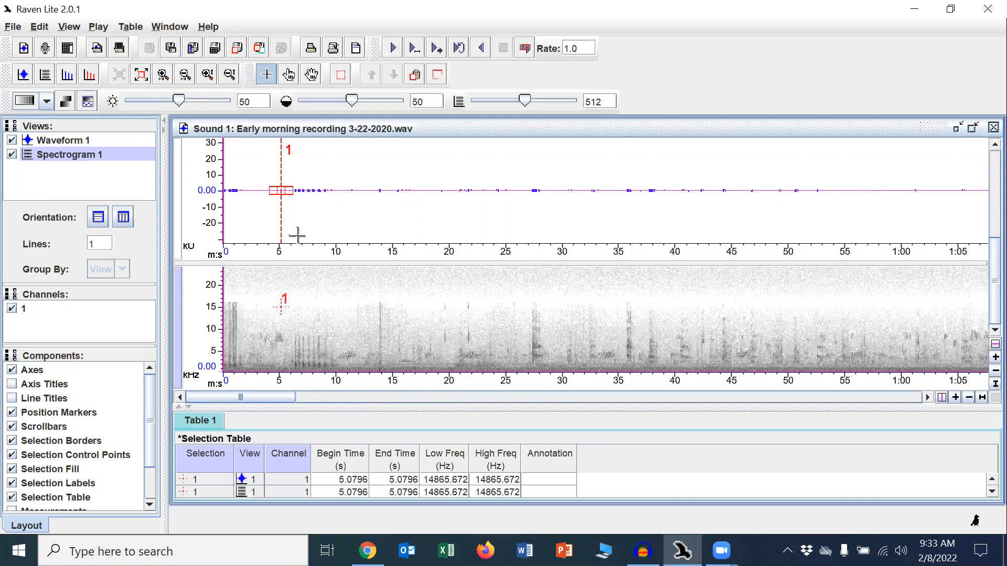
pyautogui.click(392, 47)
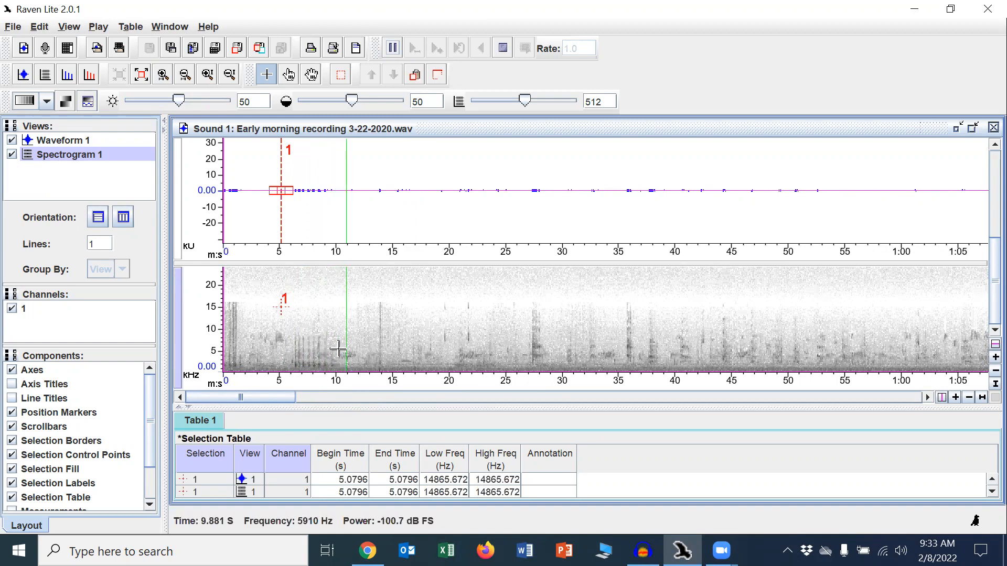
pyautogui.click(504, 53)
# Select the first call series on the spectrogram, from about 5.6 to 10.3 s, and copy it
pyautogui.moveTo(286, 321); pyautogui.dragTo(341, 371)
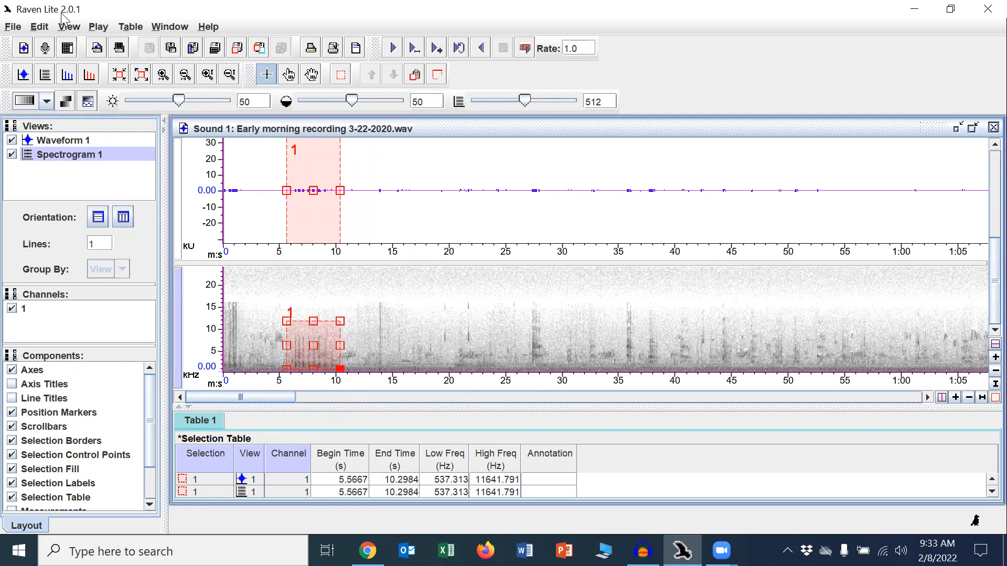
pyautogui.click(38, 27)
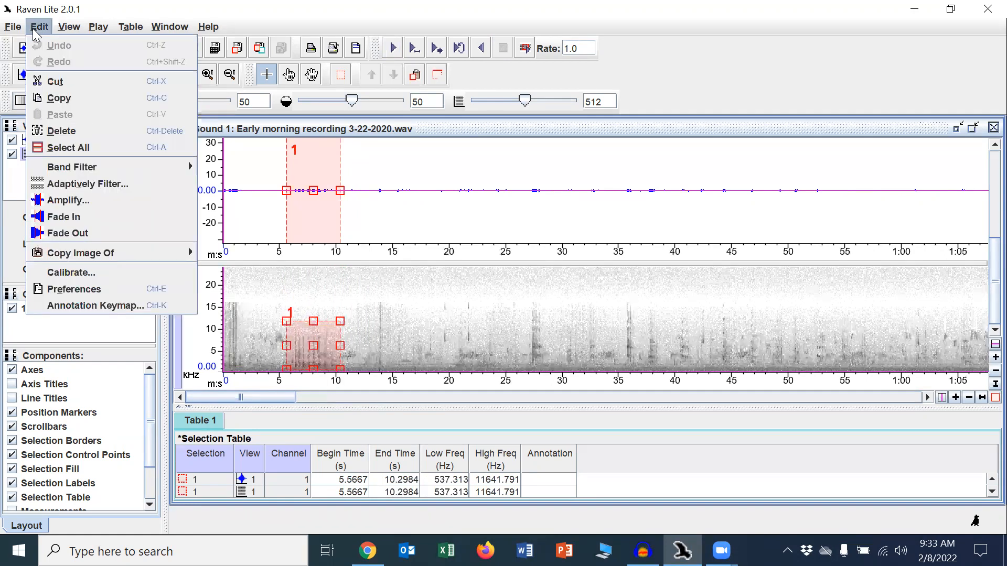
pyautogui.click(51, 97)
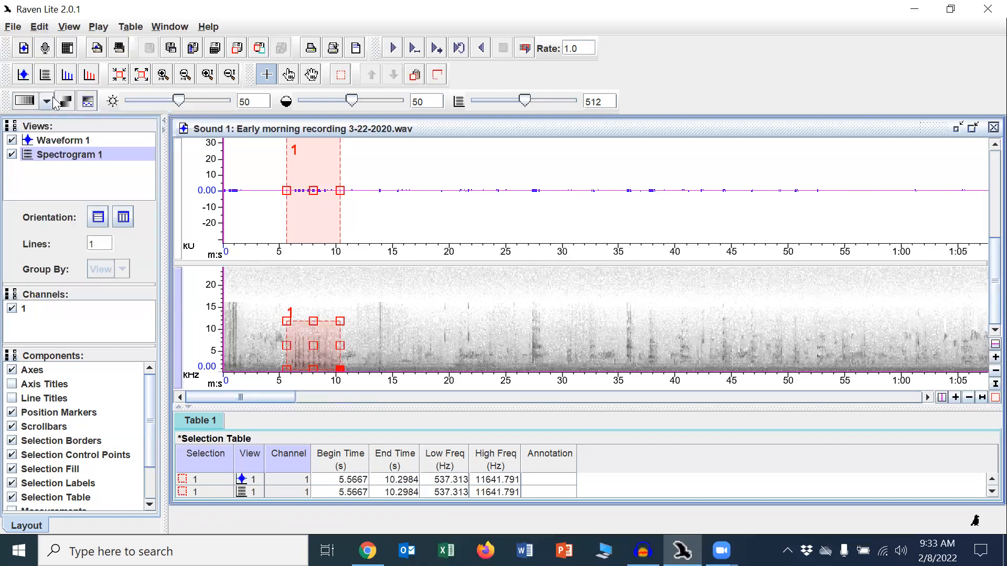
# Create a new sound window and paste the copied clip into it, checking where the clip ends
pyautogui.click(12, 29)
pyautogui.moveTo(16, 48)
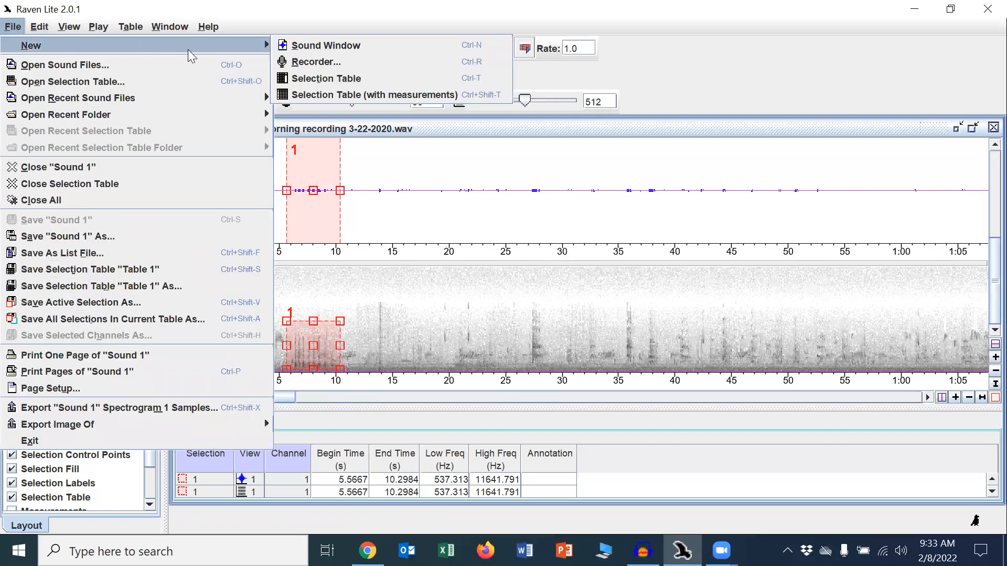
pyautogui.click(299, 48)
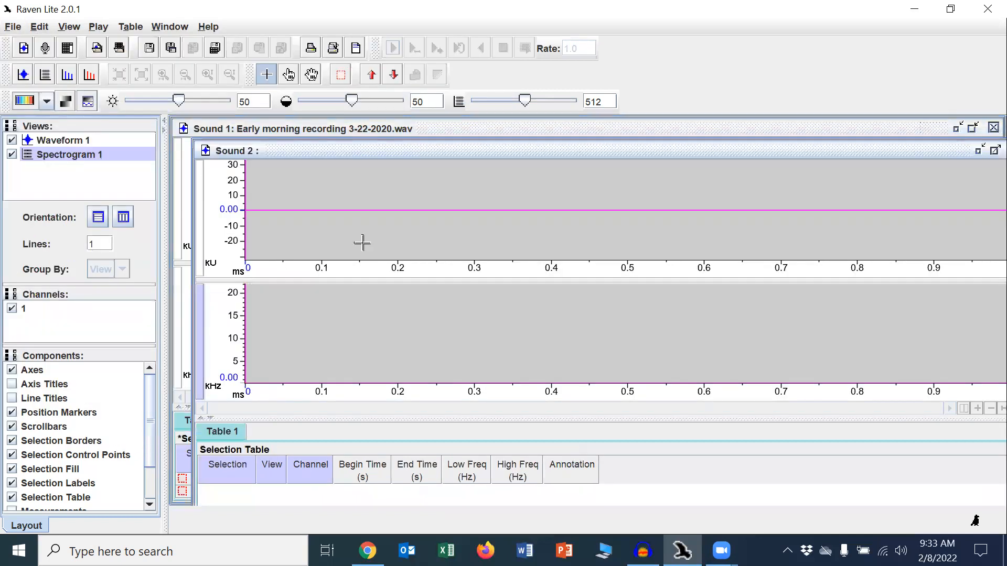
pyautogui.click(43, 27)
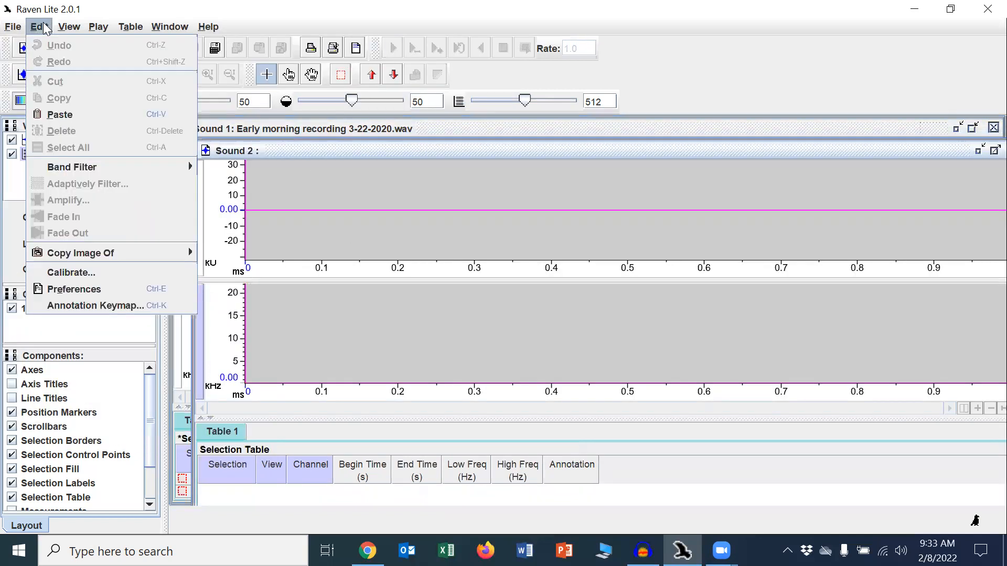
pyautogui.click(56, 115)
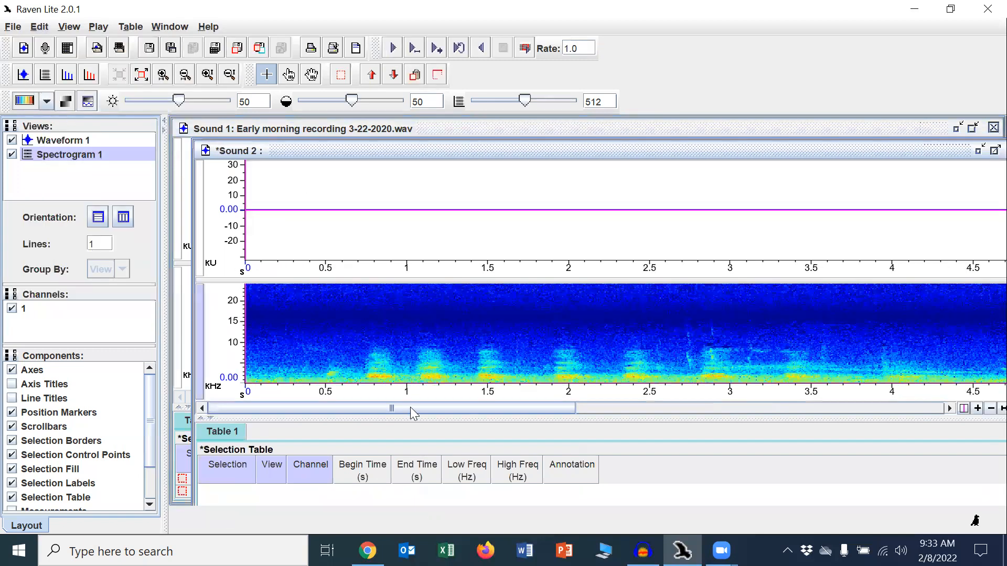
pyautogui.moveTo(414, 414); pyautogui.dragTo(534, 418)
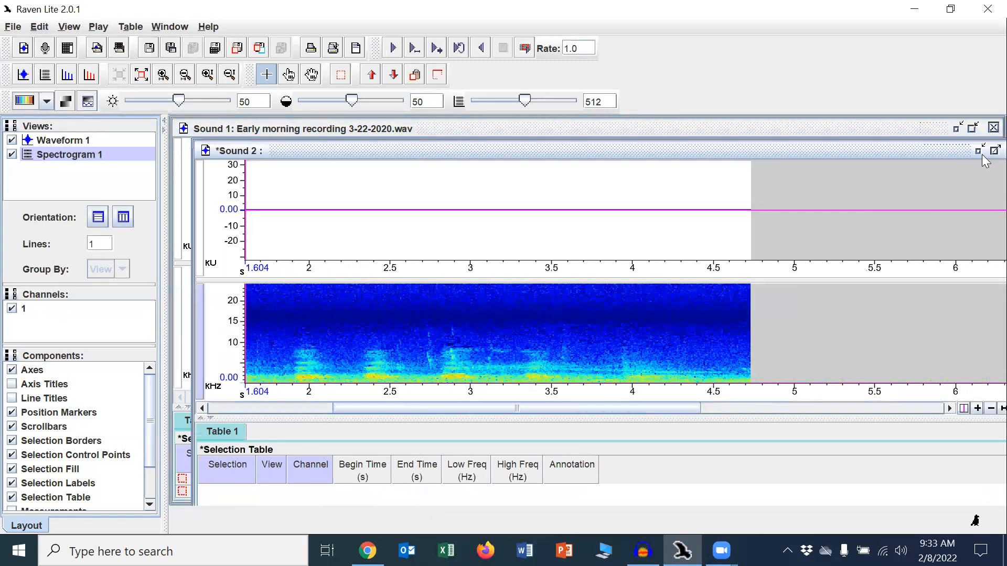
# Return to the Sound 1 recording and play it from about 22.6 s past the dark band near 28 s
pyautogui.click(895, 128)
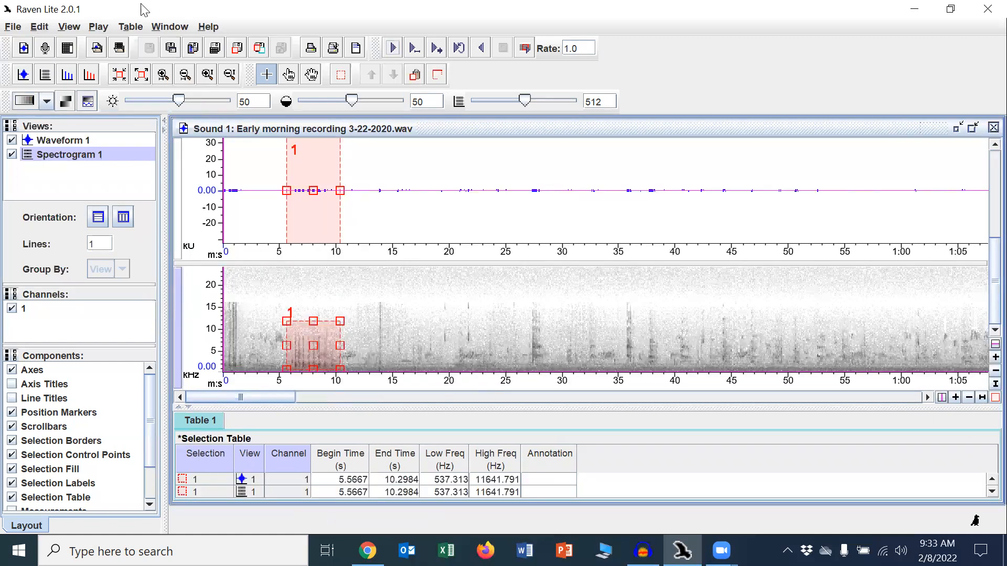
pyautogui.click(478, 294)
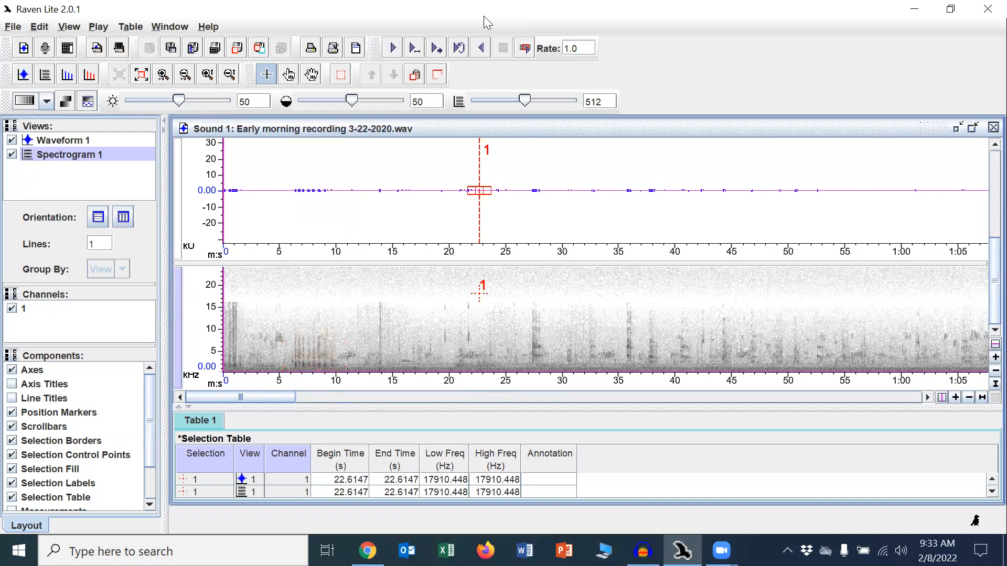
pyautogui.click(392, 47)
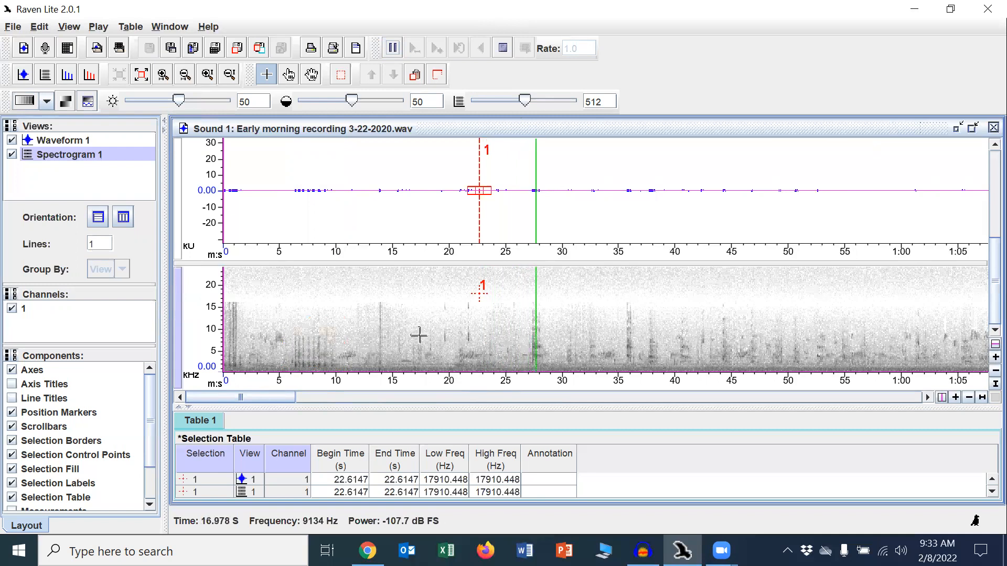
pyautogui.click(503, 48)
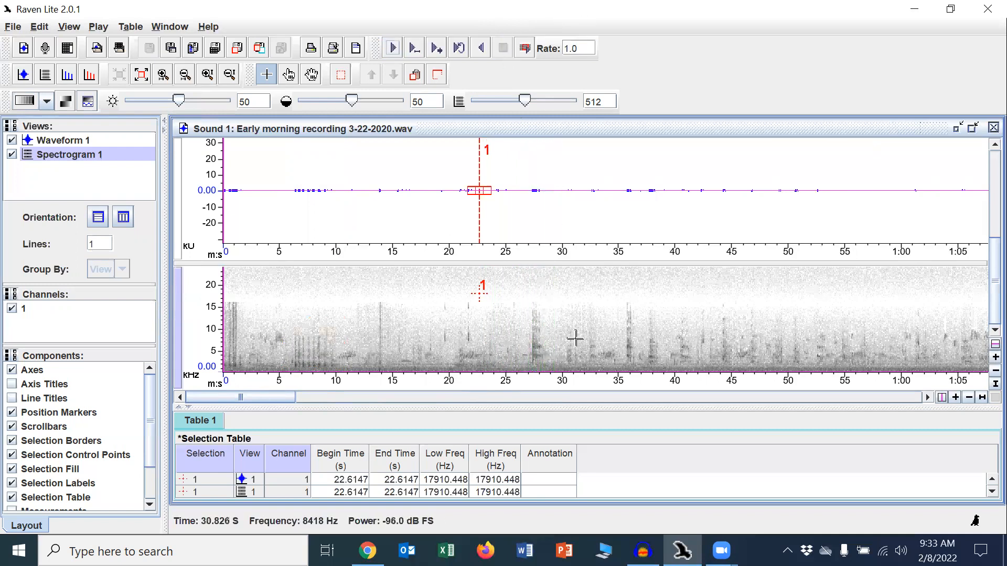
# Select the call in Sound 1 from about 26.5 to 29.0 s and copy it
pyautogui.moveTo(523, 301); pyautogui.dragTo(551, 366)
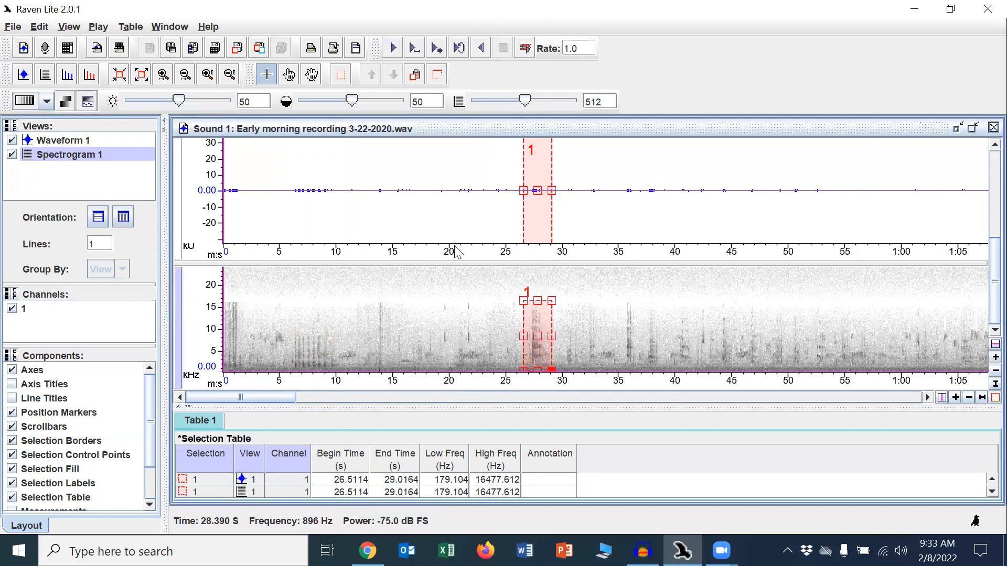
pyautogui.click(46, 30)
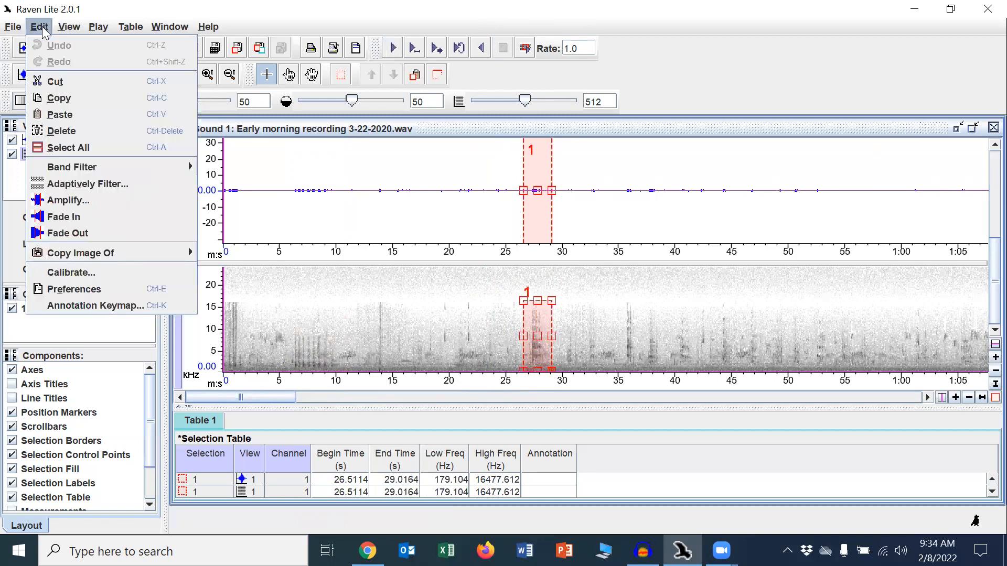
pyautogui.click(61, 98)
# Bring up the maximized Sound 2 window and paste the copied call at the end of its existing clip
pyautogui.click(959, 128)
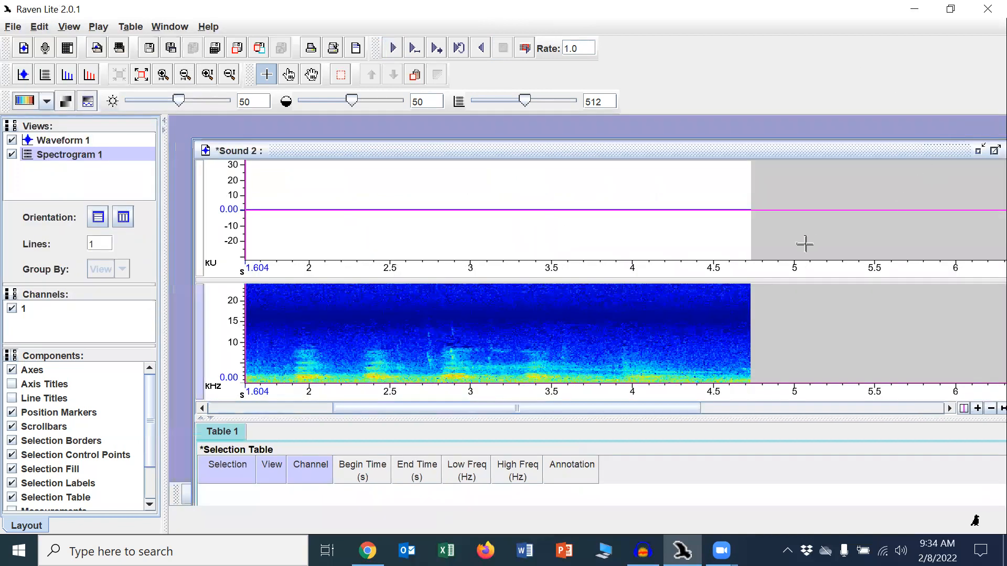
pyautogui.click(984, 152)
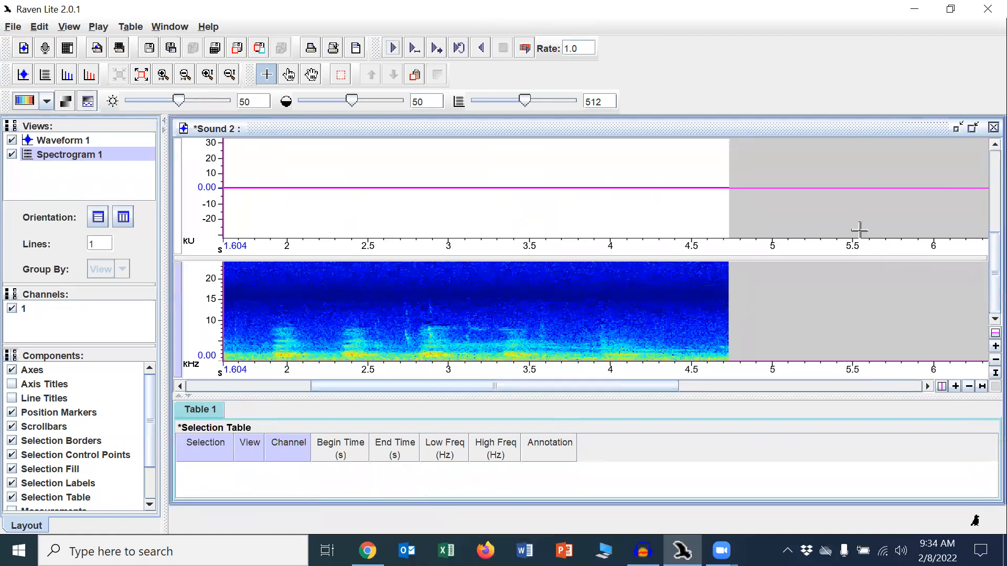
pyautogui.click(750, 175)
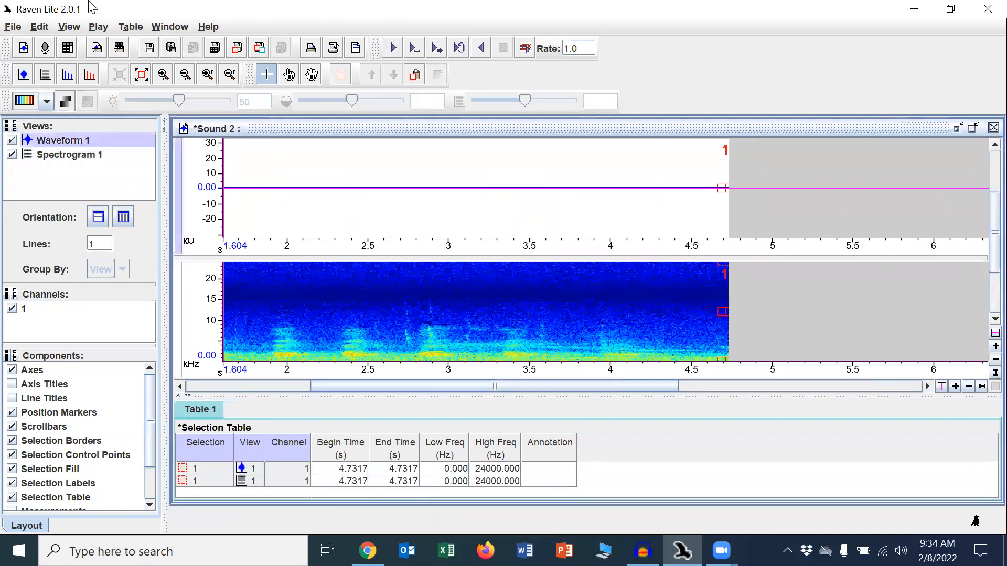
pyautogui.click(39, 26)
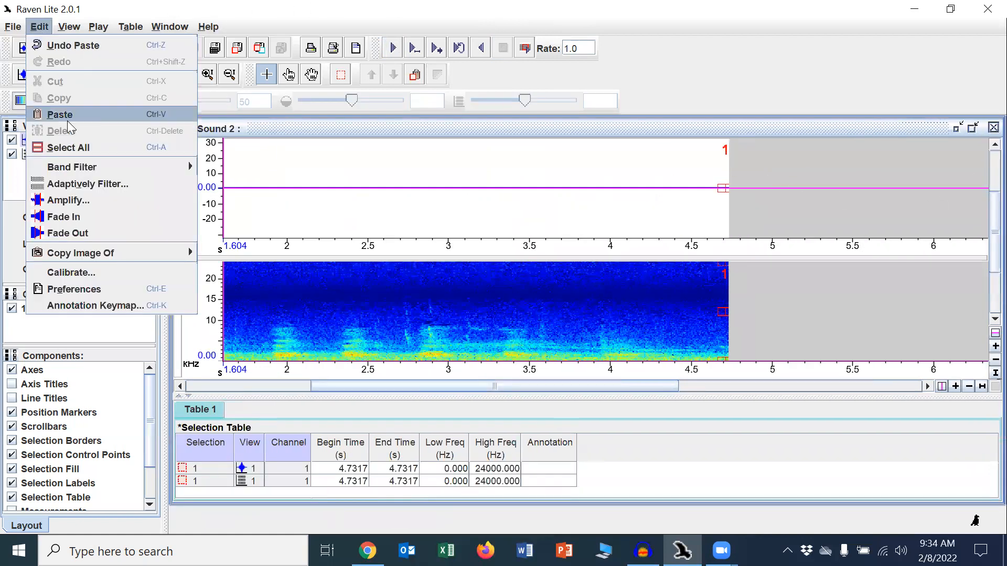
pyautogui.click(47, 113)
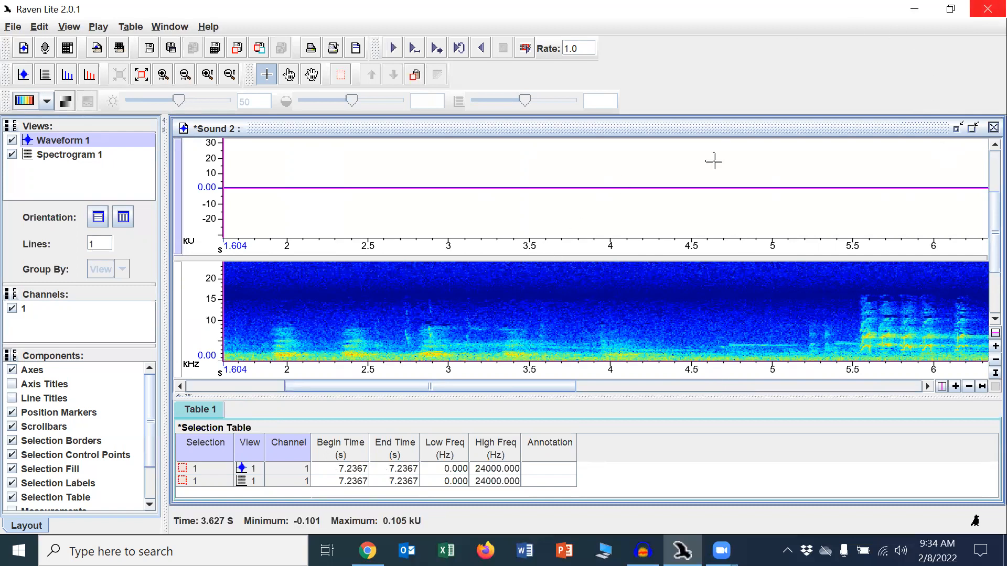
# Exit Raven Lite without saving any changes, and display the early morning recording track in Audacity as a spectrogram
pyautogui.click(987, 7)
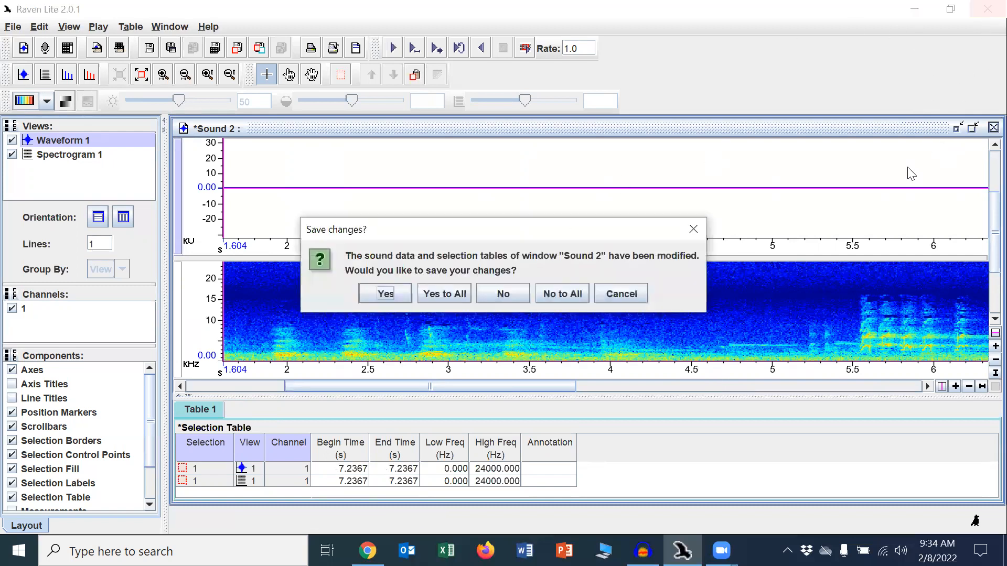
pyautogui.click(559, 299)
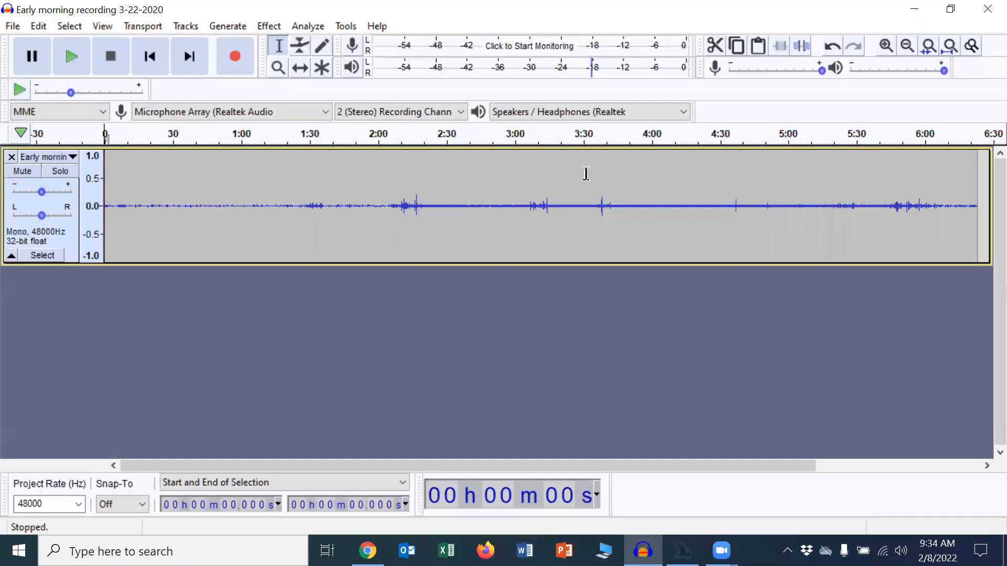
pyautogui.click(73, 156)
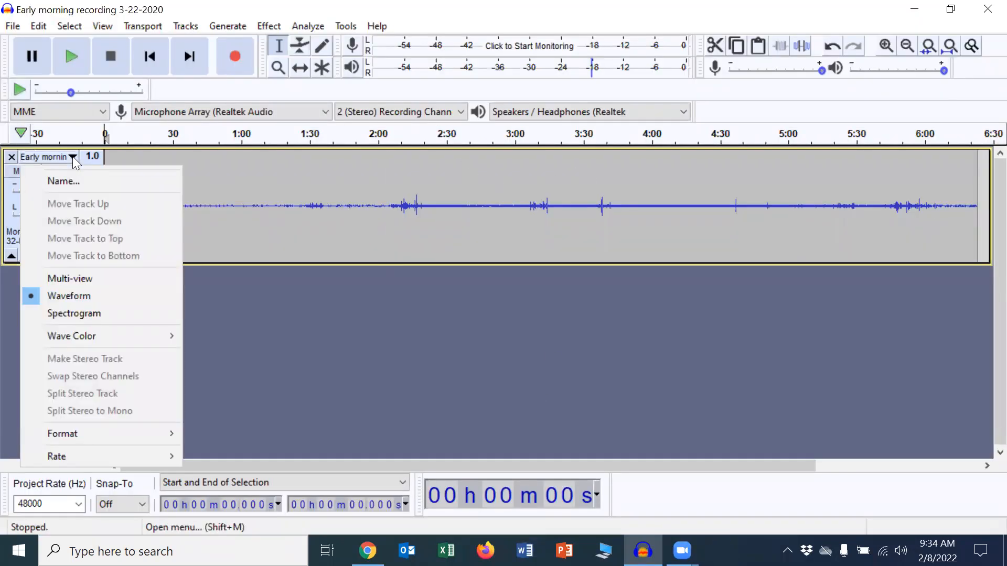
pyautogui.click(46, 313)
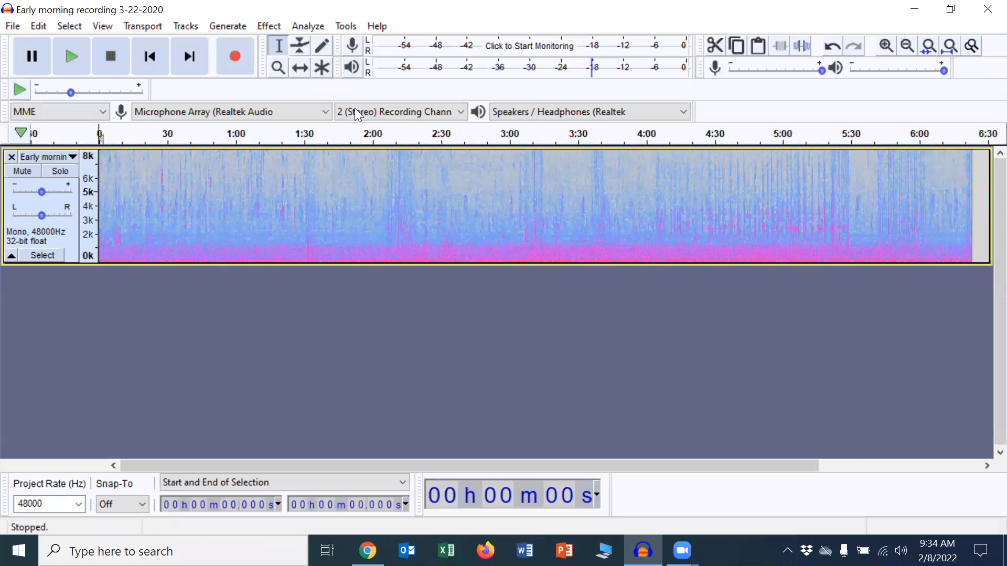
# Zoom the timeline to about the first 24 seconds and increase the height of the spectrogram track
pyautogui.click(885, 52)
pyautogui.click(884, 48)
pyautogui.click(884, 48)
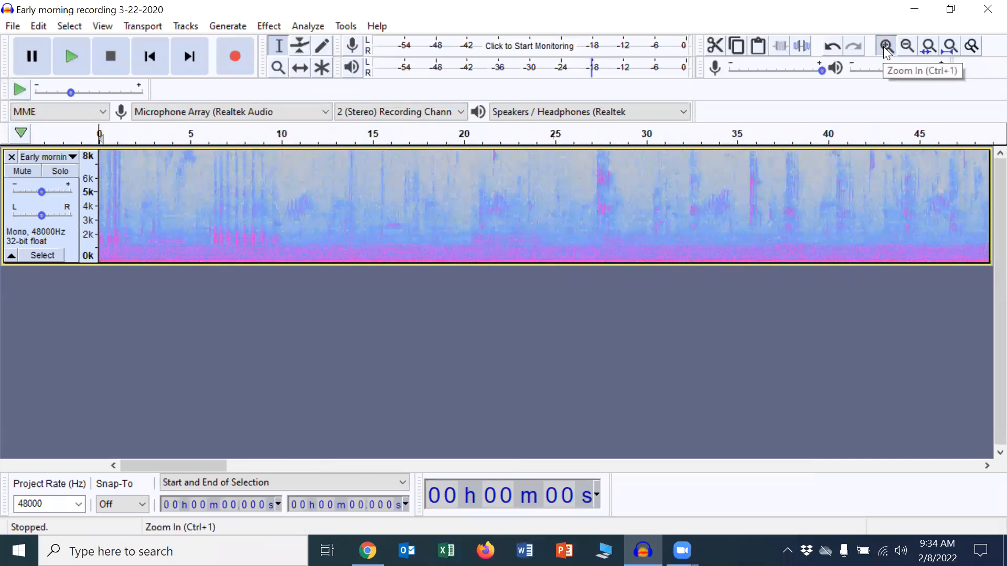
pyautogui.click(884, 48)
pyautogui.click(884, 49)
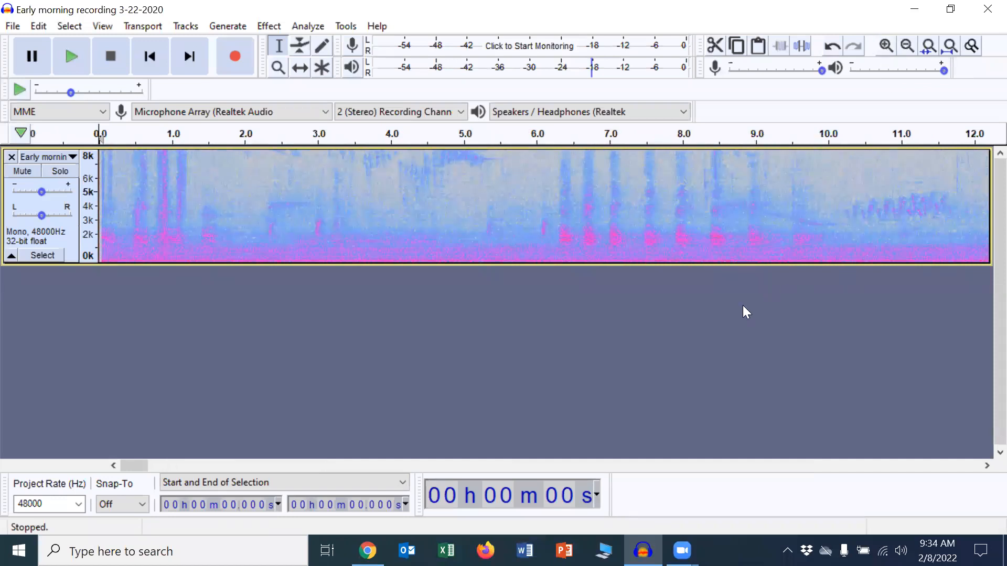
pyautogui.click(904, 52)
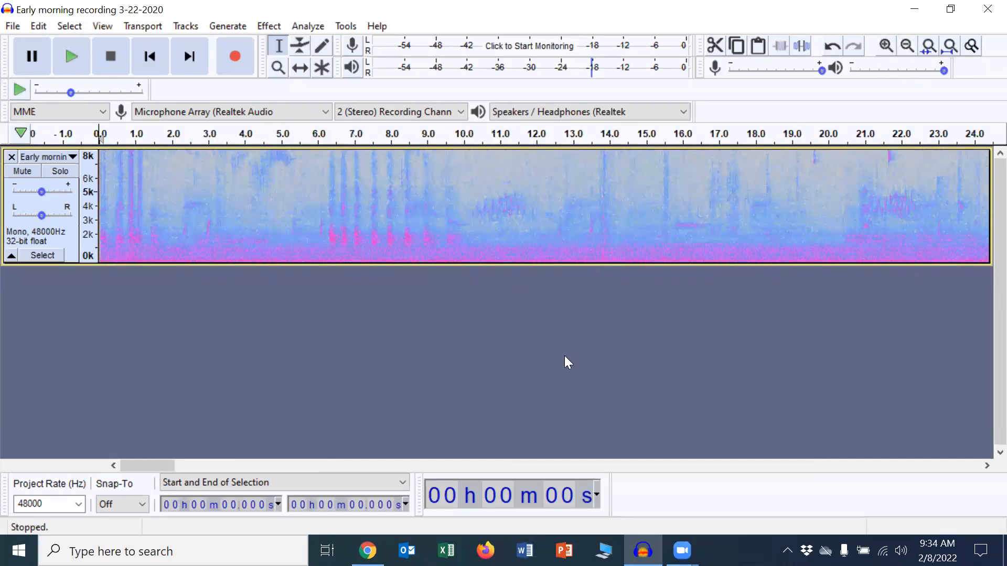
pyautogui.moveTo(560, 264); pyautogui.dragTo(590, 366)
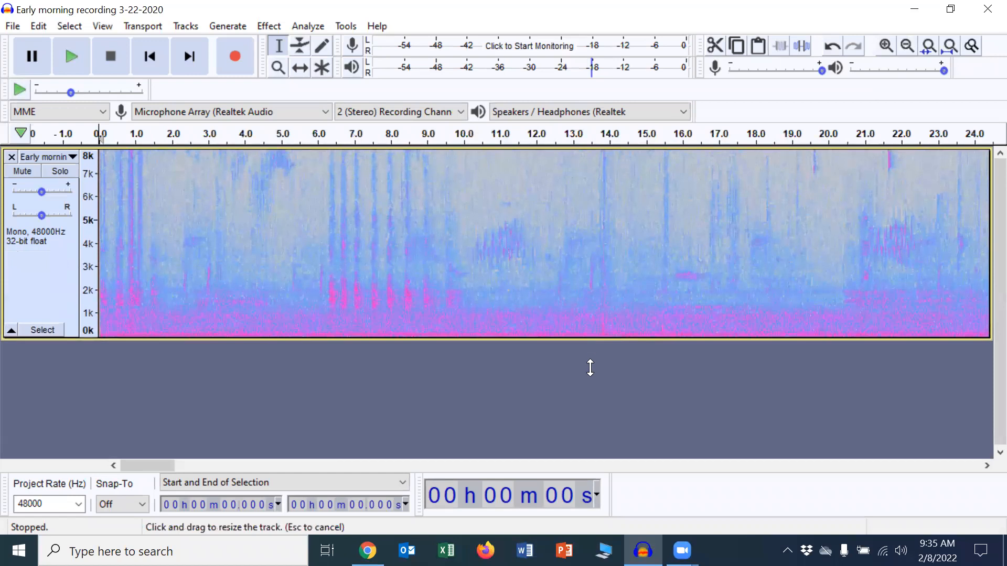
# Play the opening seconds of the early morning recording through the first call, and stop playback
pyautogui.click(69, 50)
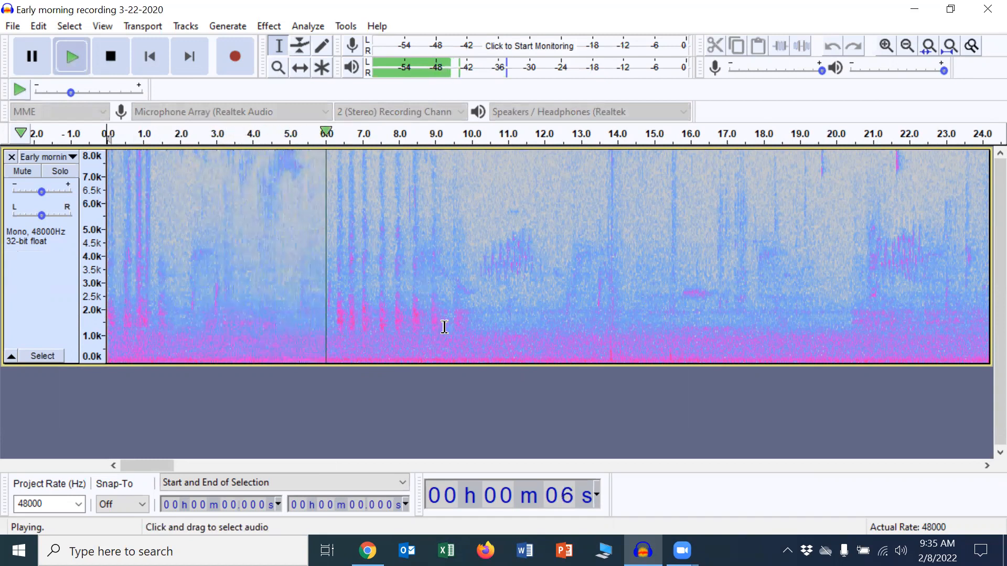
pyautogui.click(119, 53)
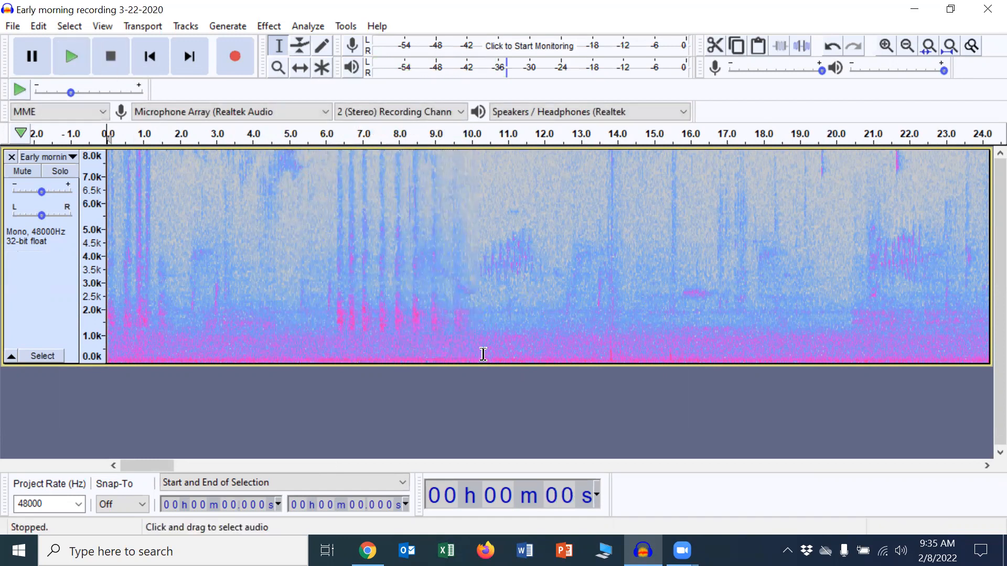
pyautogui.click(42, 28)
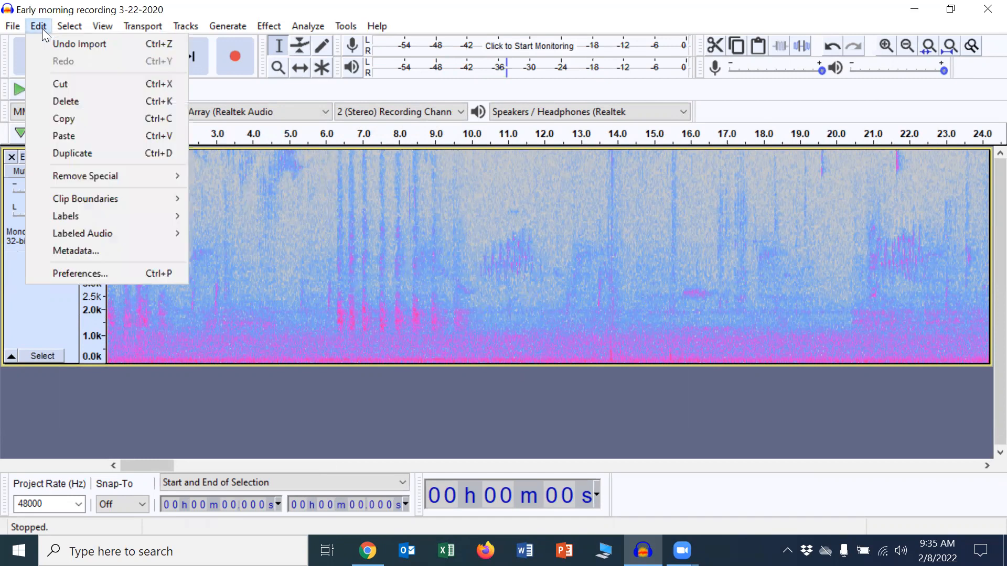
pyautogui.click(74, 118)
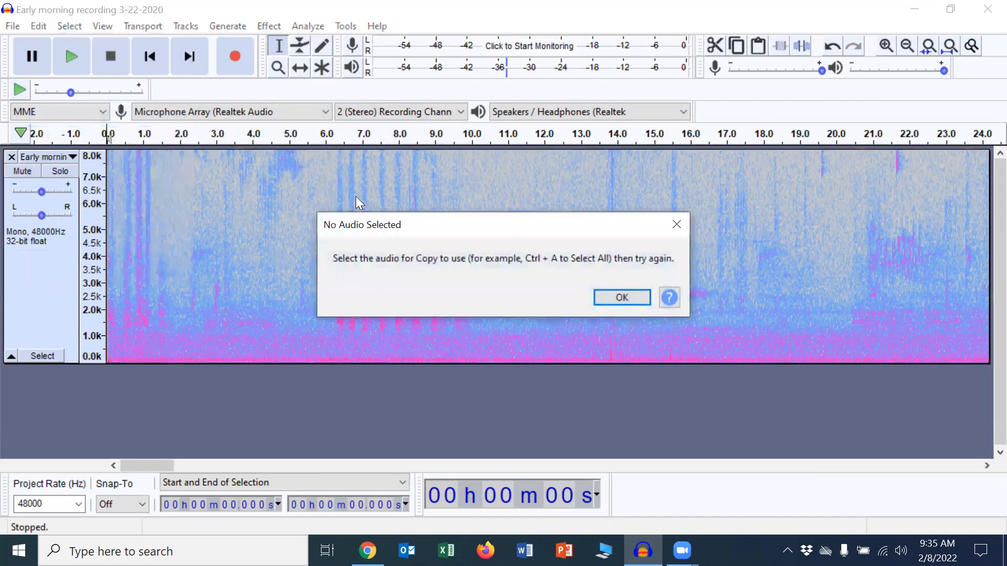
pyautogui.click(676, 225)
pyautogui.moveTo(322, 164); pyautogui.dragTo(484, 183)
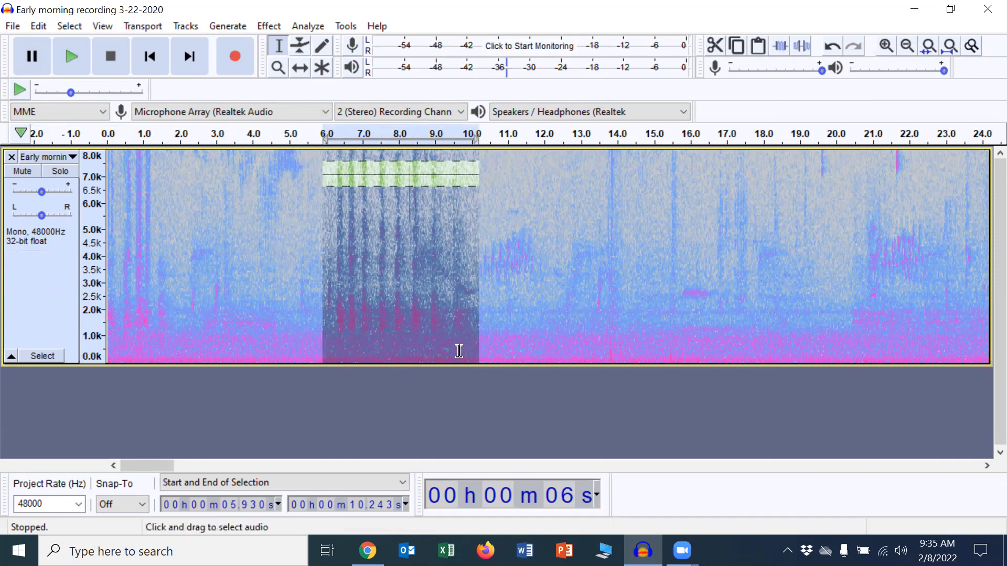
pyautogui.click(488, 355)
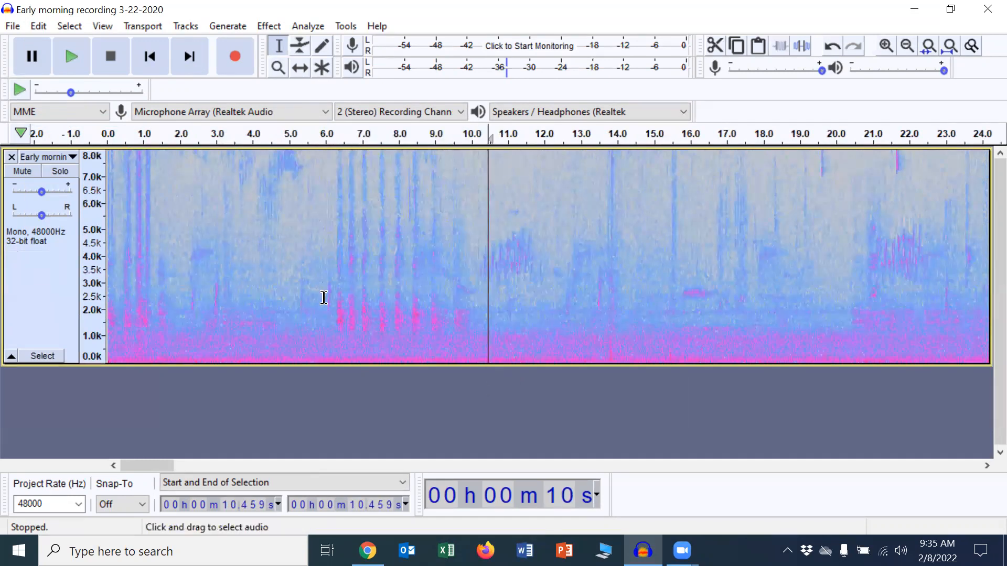
# Select the call from about 5.95 to 10.22 s across the full frequency range and copy it
pyautogui.moveTo(323, 297); pyautogui.dragTo(477, 346)
pyautogui.moveTo(407, 300); pyautogui.dragTo(409, 148)
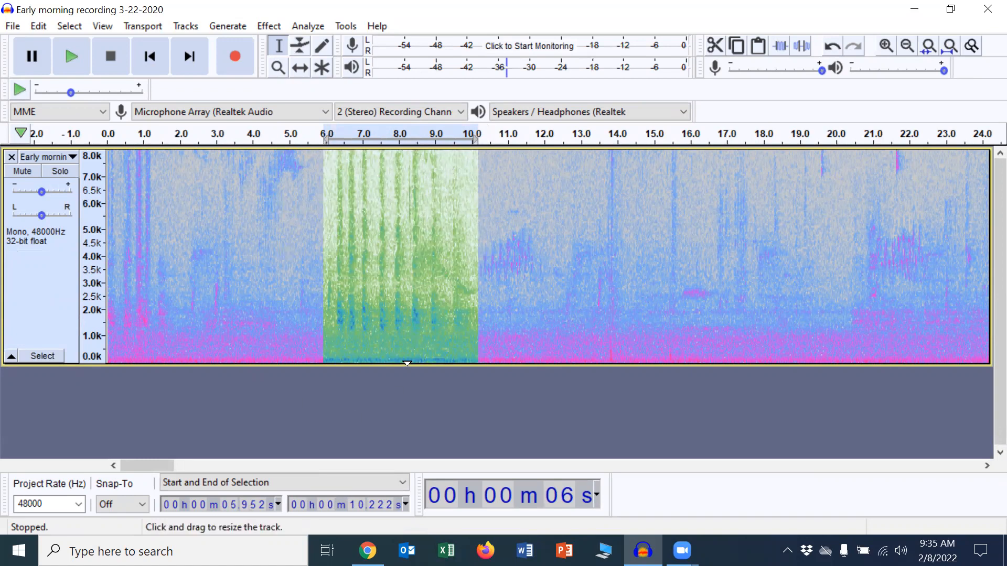
pyautogui.click(40, 25)
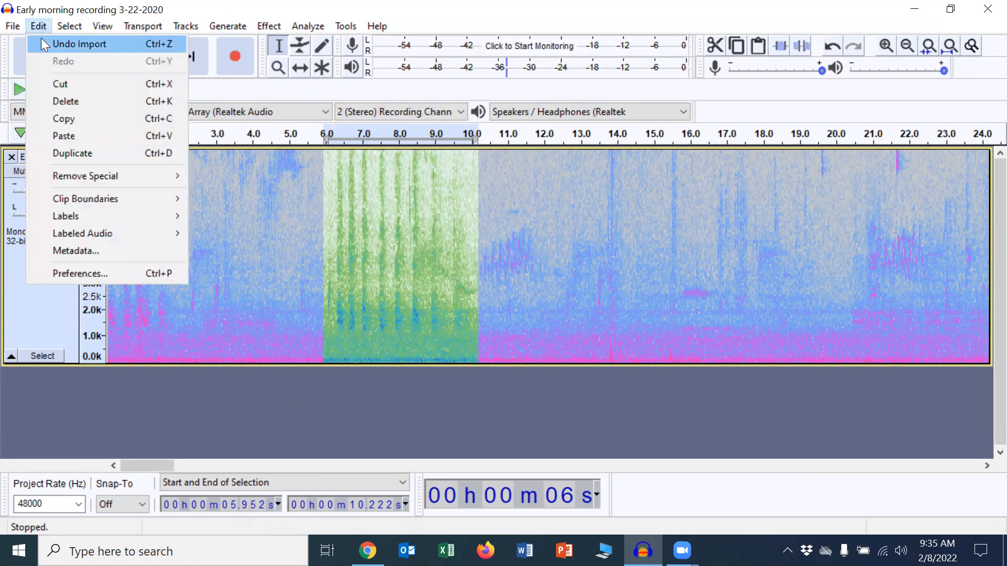
pyautogui.click(64, 119)
# Create a new project, paste the copied call at its start, and play the pasted clip
pyautogui.click(13, 26)
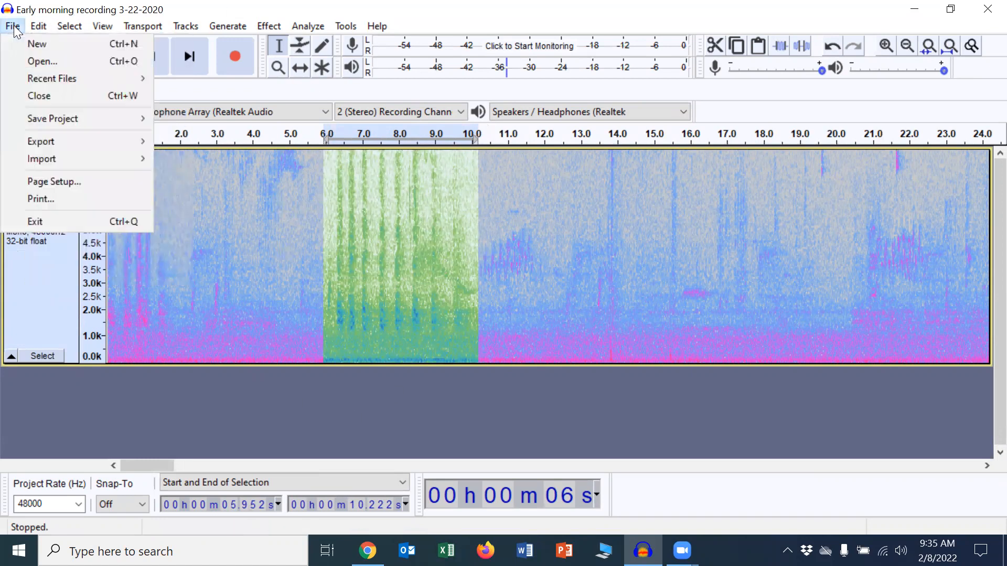
pyautogui.click(24, 46)
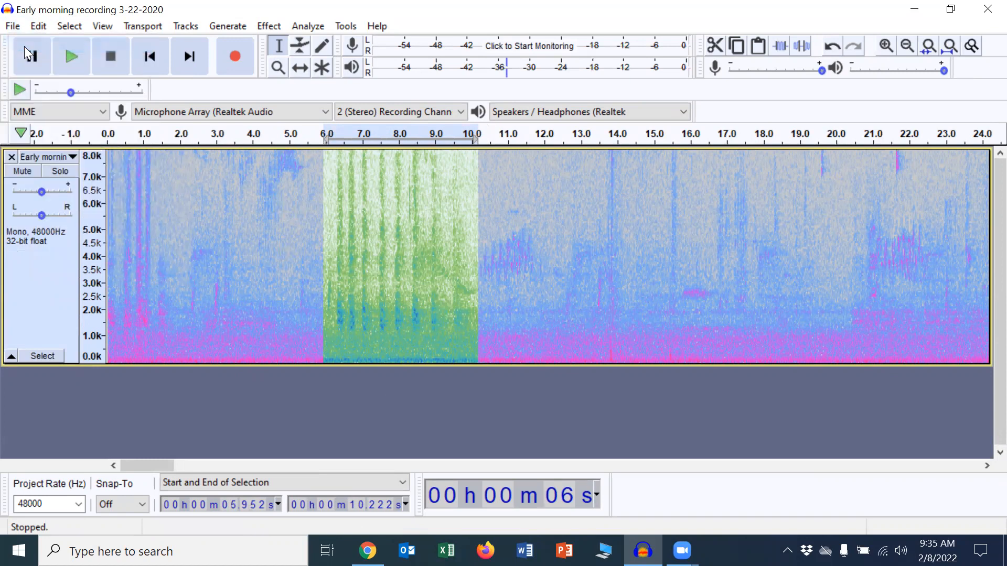
pyautogui.hotkey('ctrl', 'v')
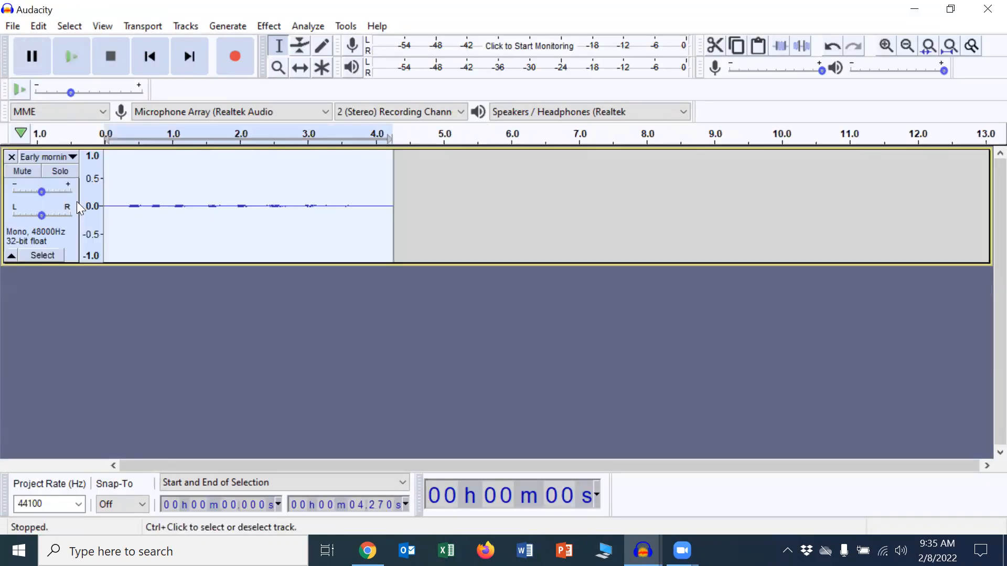
pyautogui.click(72, 57)
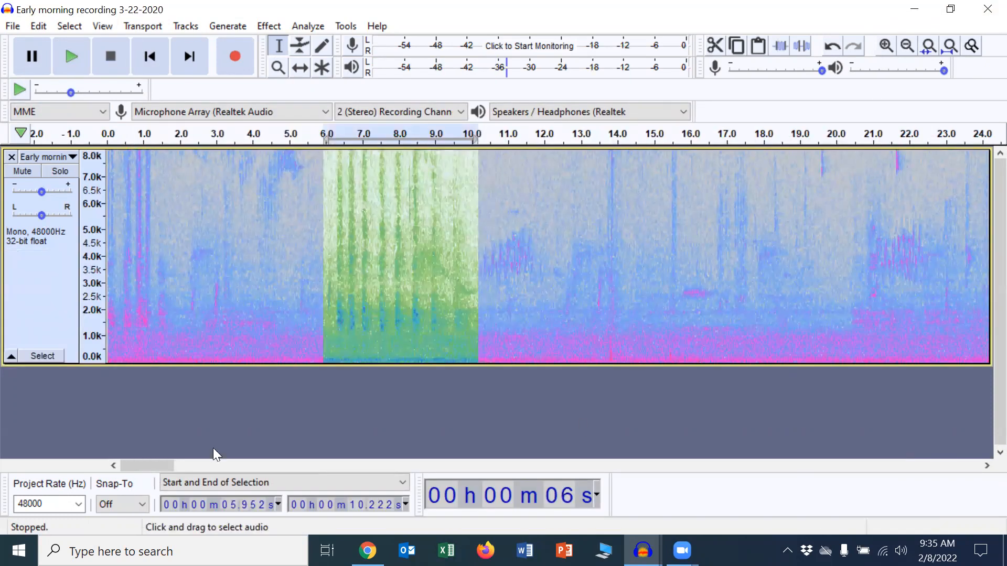
# Listen to the original recording from about 26.5 s through the call near 28 s
pyautogui.moveTo(140, 464); pyautogui.dragTo(188, 459)
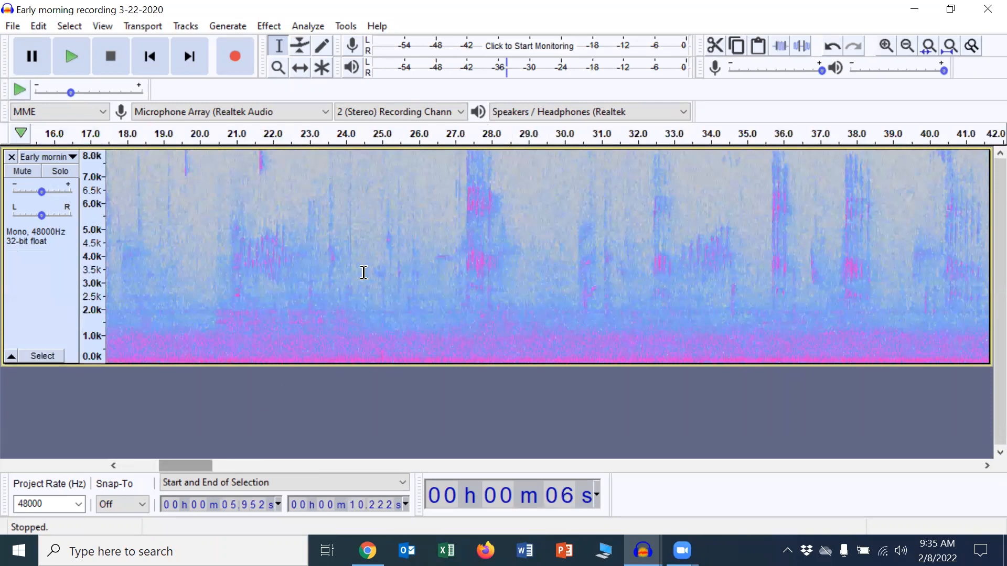
pyautogui.click(438, 197)
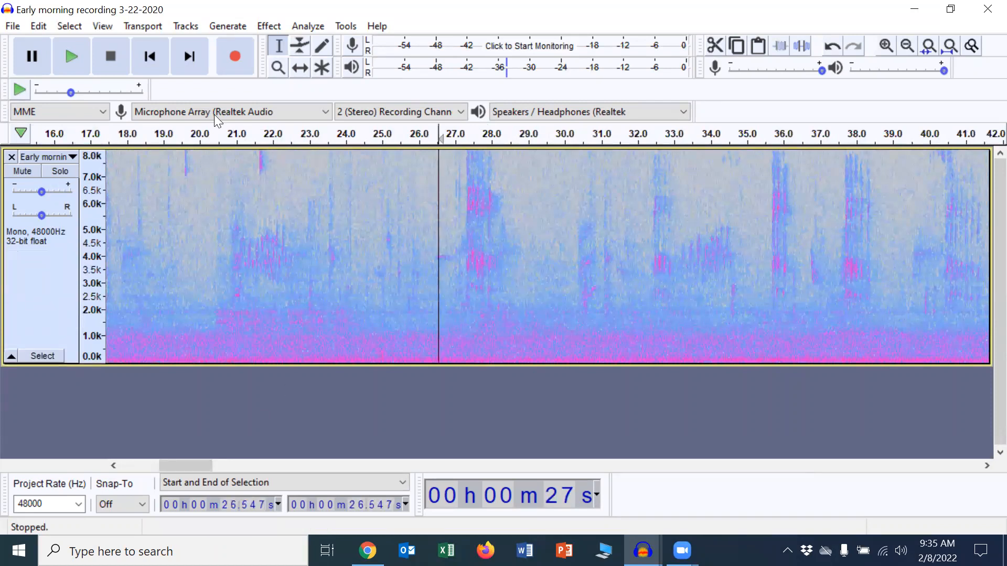
pyautogui.click(73, 55)
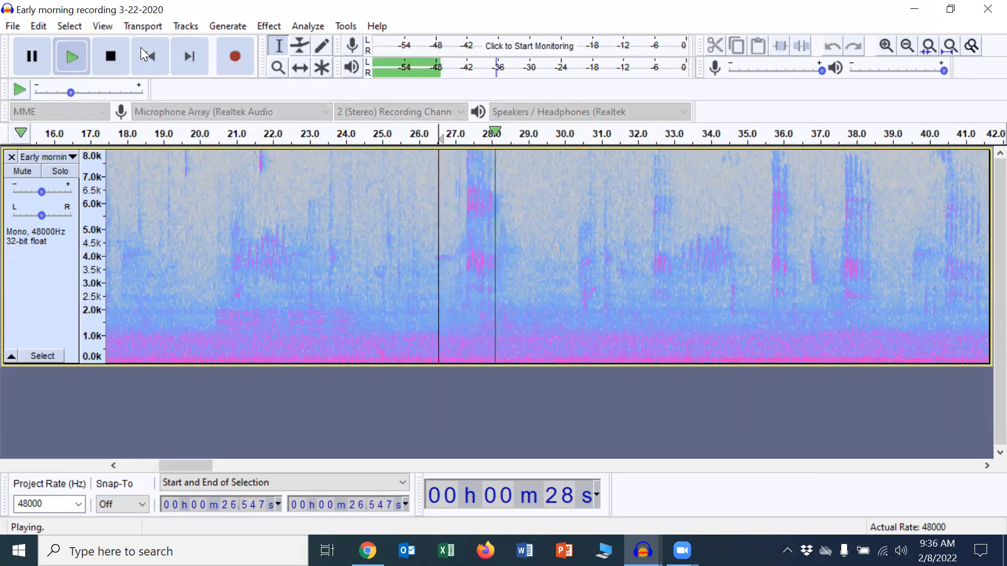
pyautogui.click(115, 63)
# Select the call from about 26.94 to 28.55 s across the full frequency range and copy it
pyautogui.moveTo(453, 210); pyautogui.dragTo(512, 360)
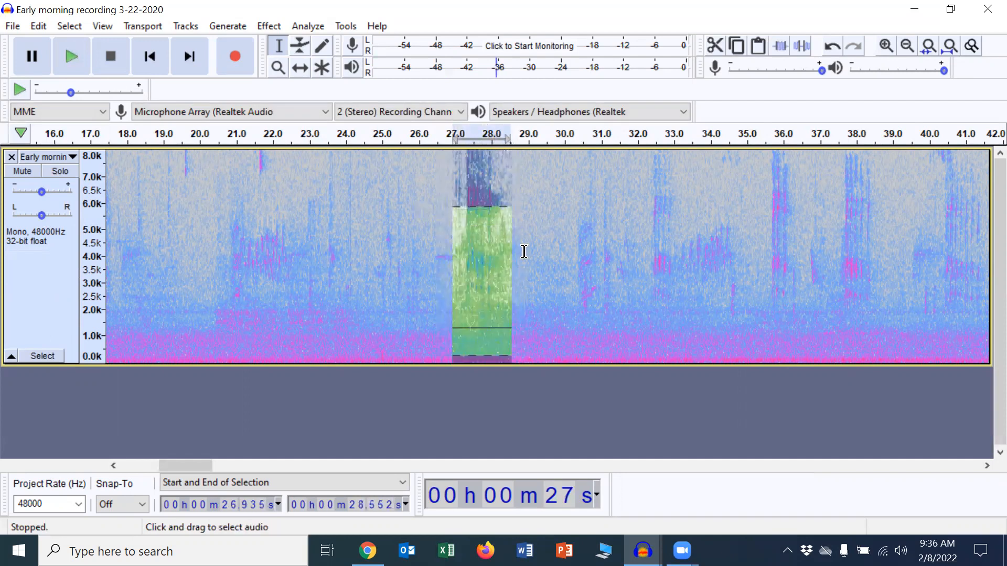
pyautogui.moveTo(493, 211); pyautogui.dragTo(487, 174)
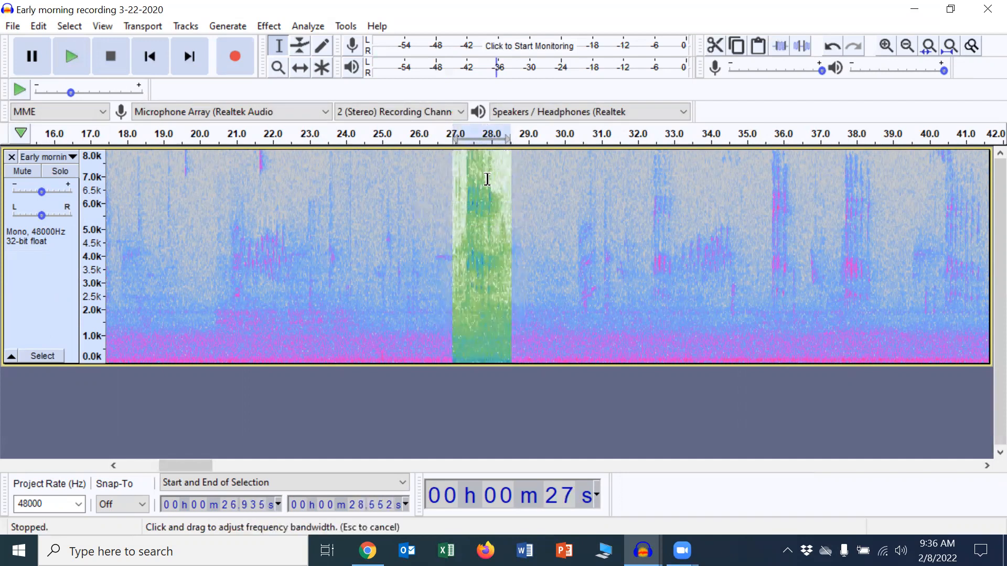
pyautogui.click(38, 26)
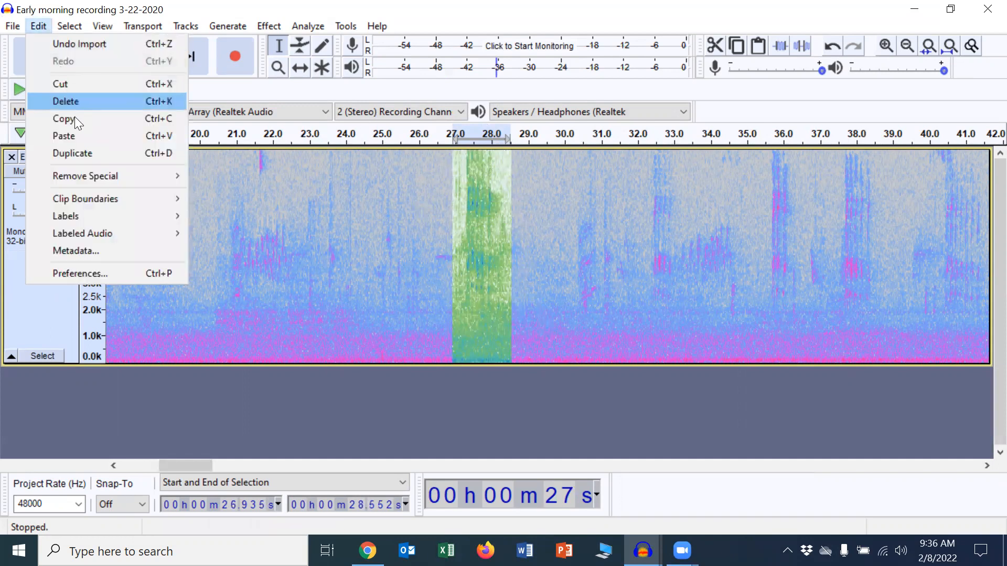
pyautogui.click(74, 116)
# Switch to the new project window and paste the copied call at about 4.54 s, just after the first clip
pyautogui.click(914, 9)
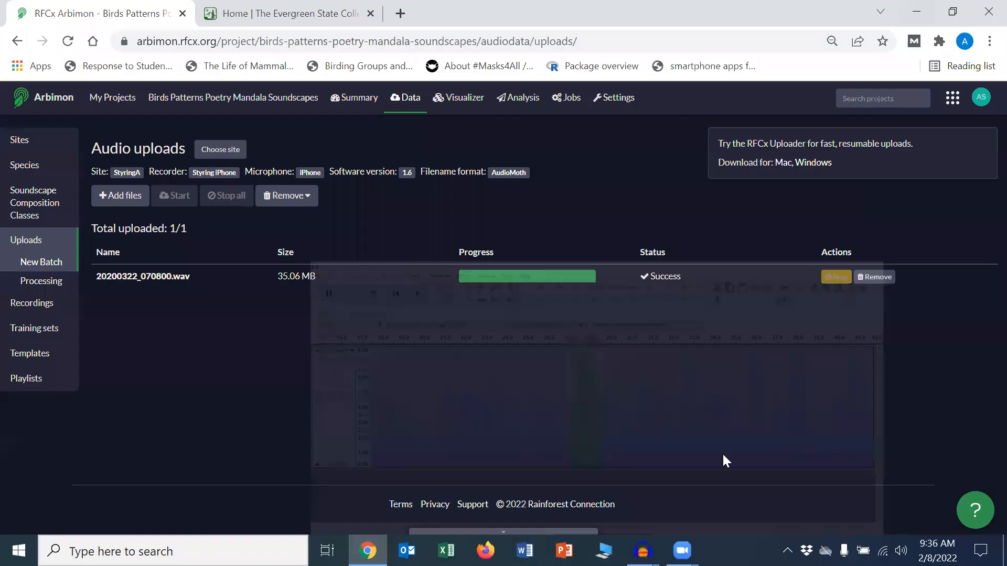
pyautogui.moveTo(643, 550)
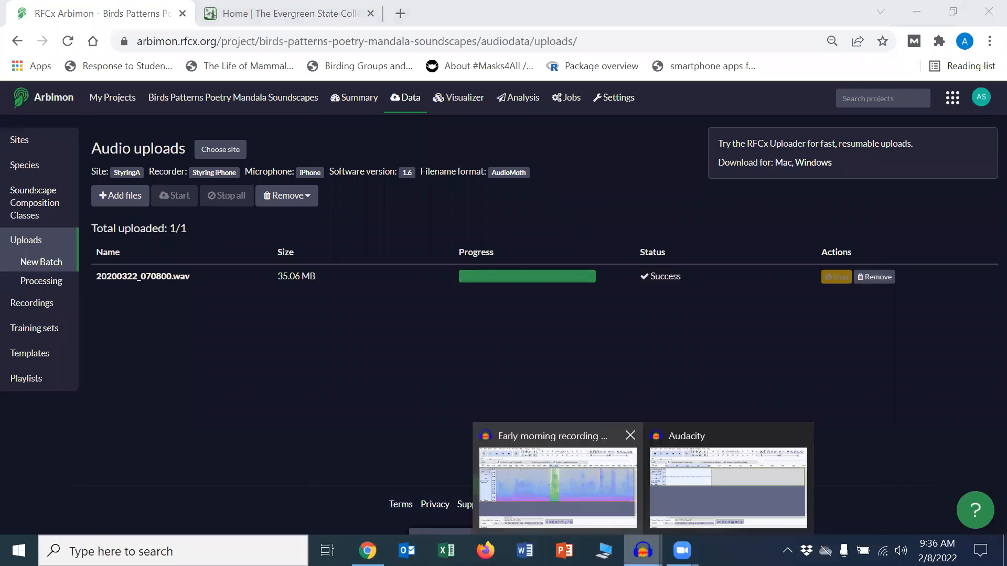
pyautogui.click(605, 514)
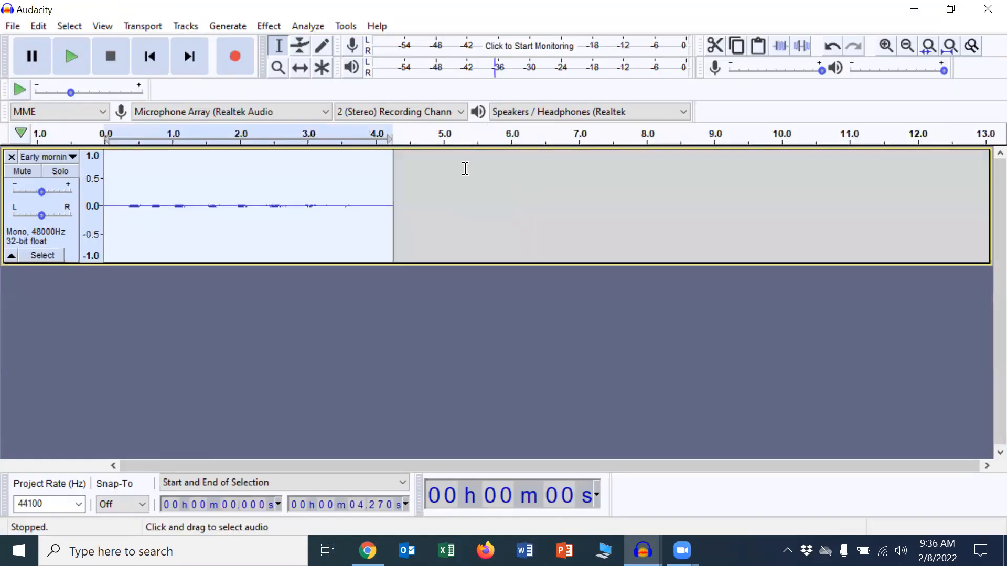
pyautogui.click(412, 205)
pyautogui.moveTo(423, 204); pyautogui.dragTo(521, 218)
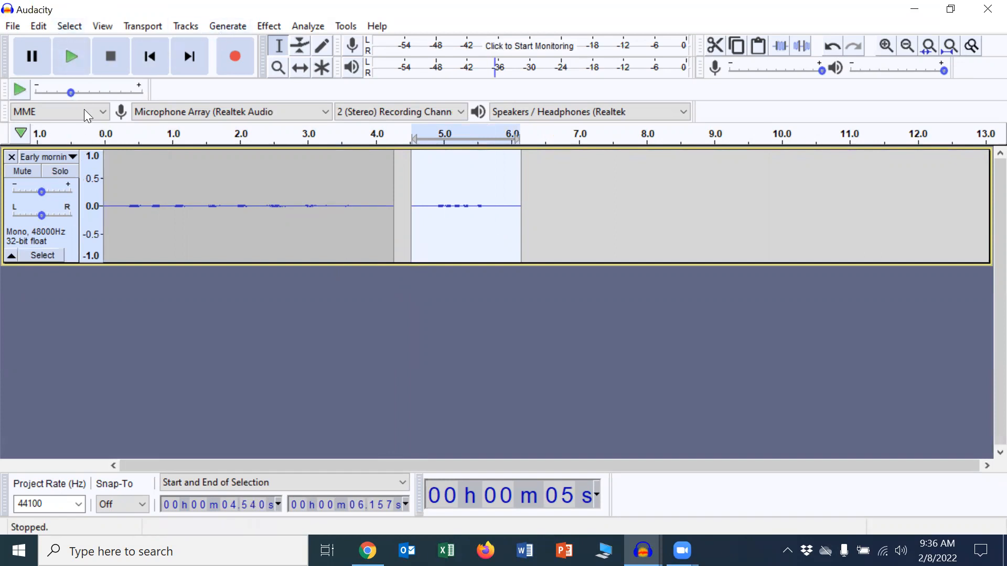
# Display the new project's track as a spectrogram and clear the clip selection
pyautogui.click(73, 159)
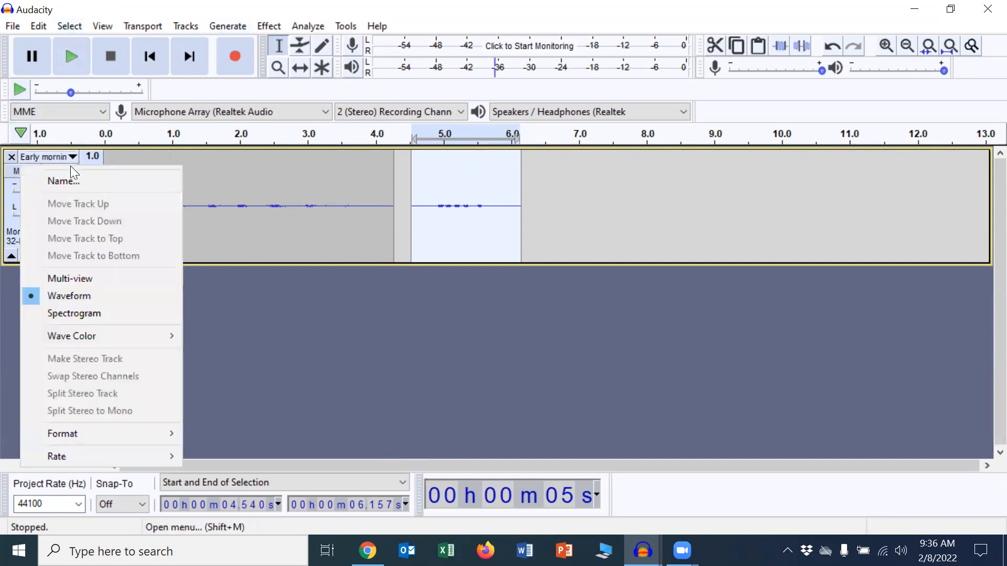
pyautogui.click(64, 310)
pyautogui.click(633, 205)
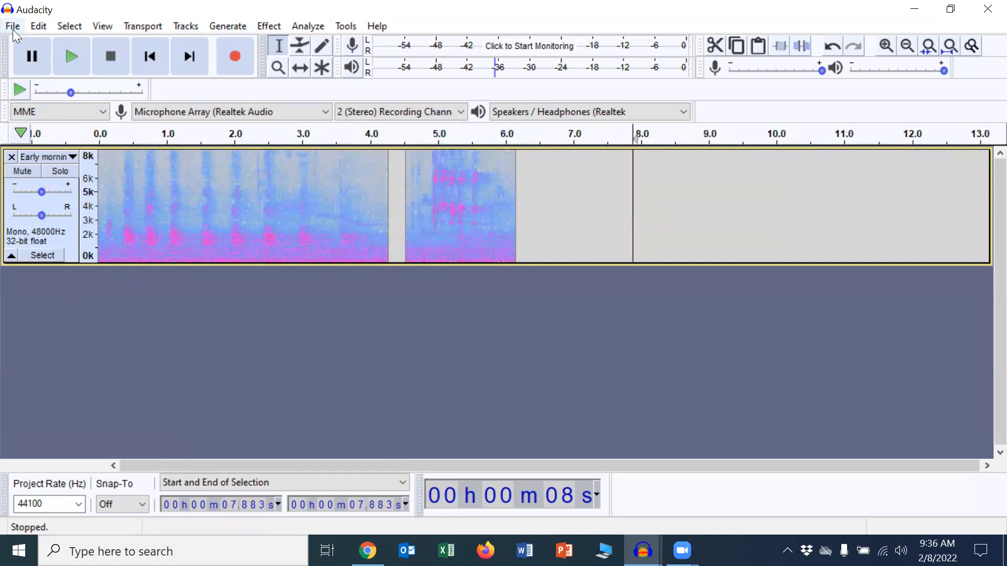
# Play the two pasted clips from the start of the new project's track, and stop playback
pyautogui.click(153, 52)
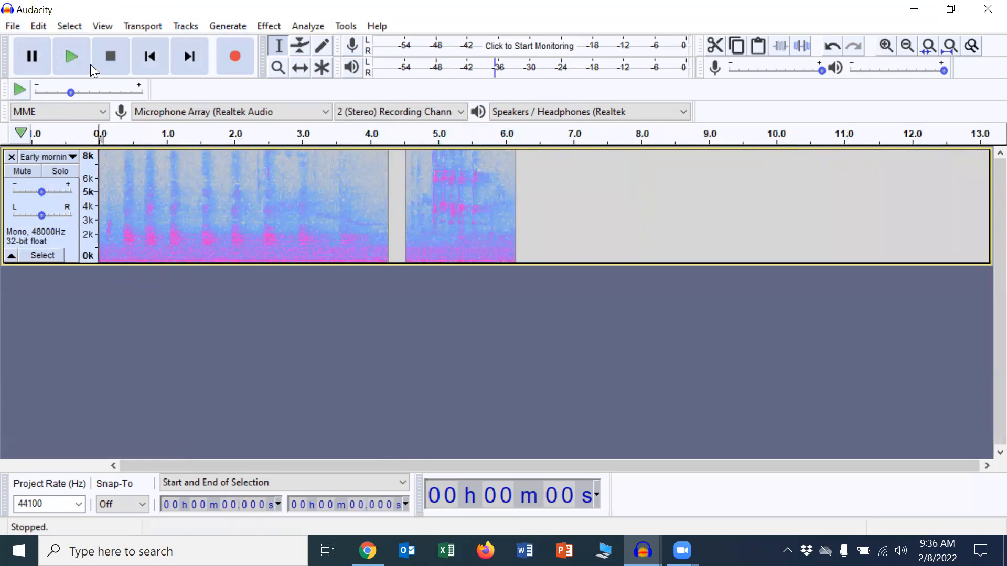
pyautogui.click(75, 52)
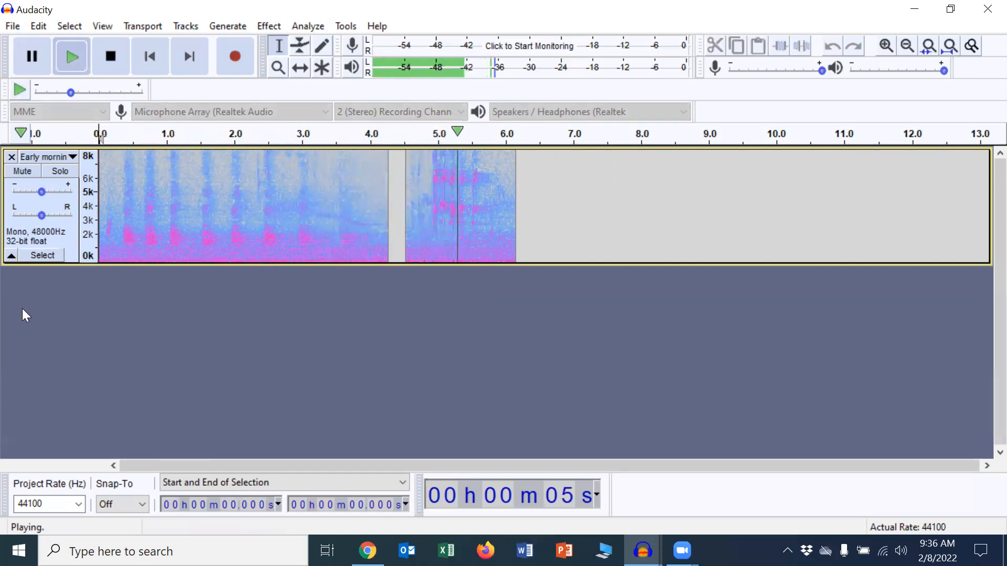
pyautogui.click(119, 45)
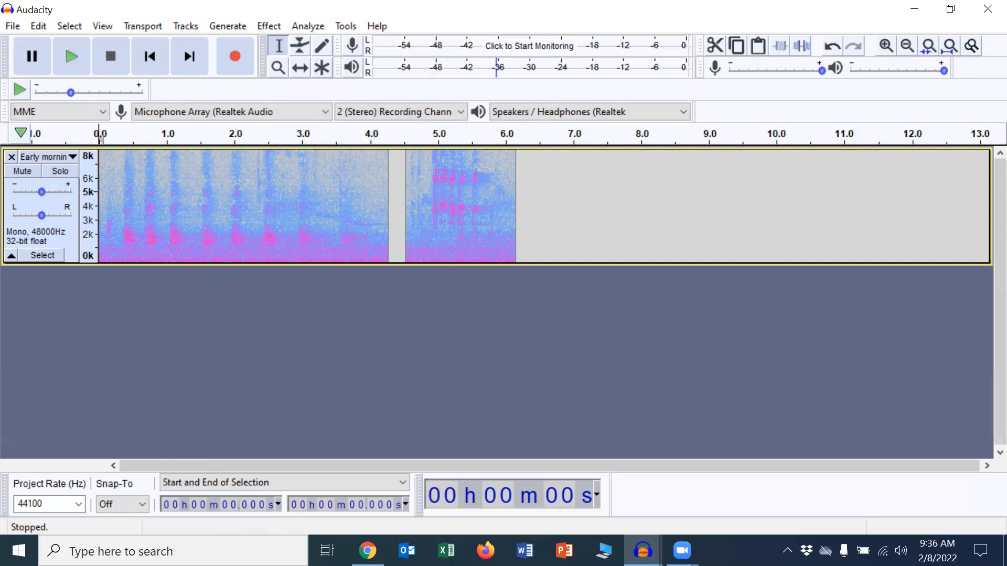
# Switch to Arbimon in Chrome, open the project's recordings list, and set its site filter to the site of the uploaded file
pyautogui.click(367, 551)
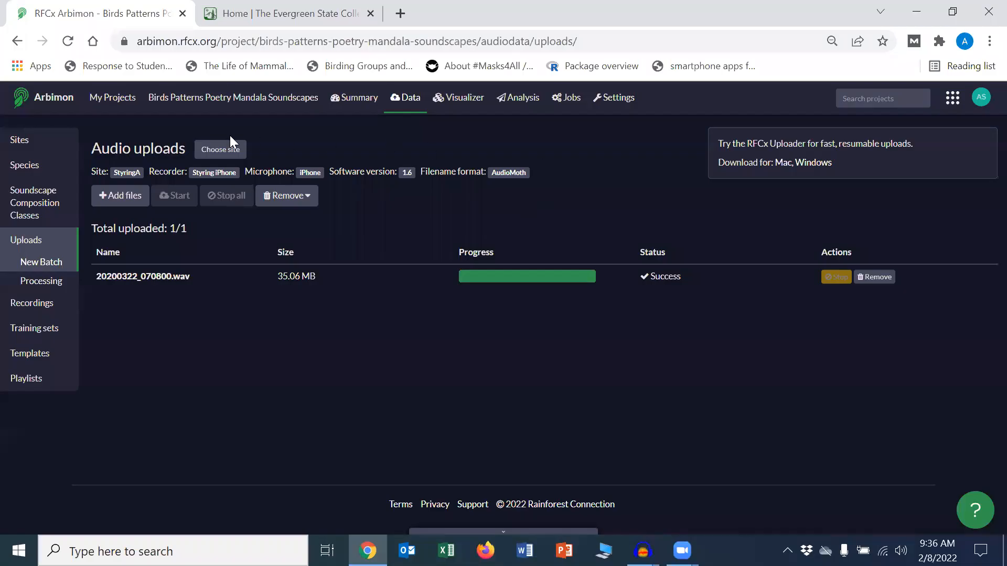
pyautogui.click(37, 302)
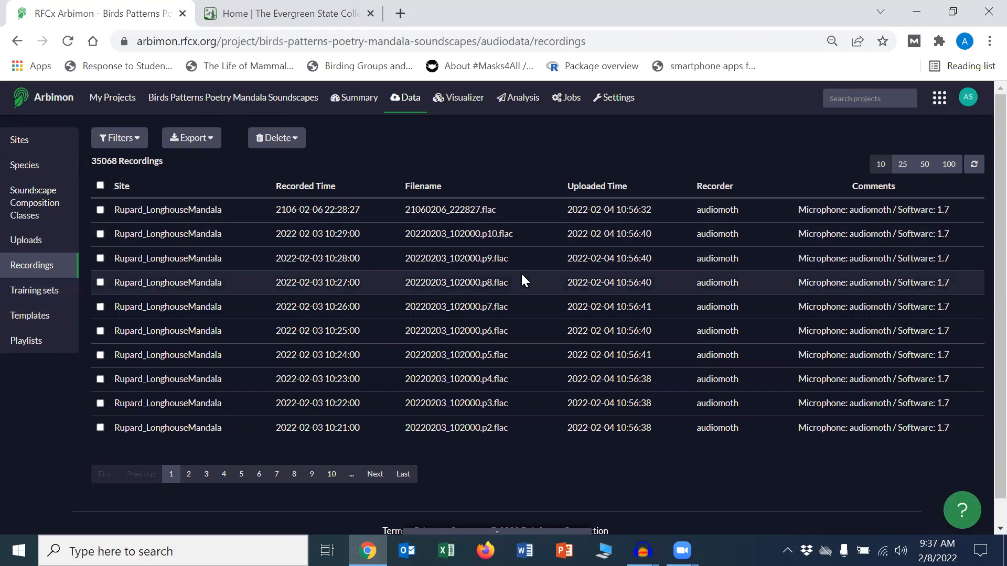
pyautogui.click(139, 138)
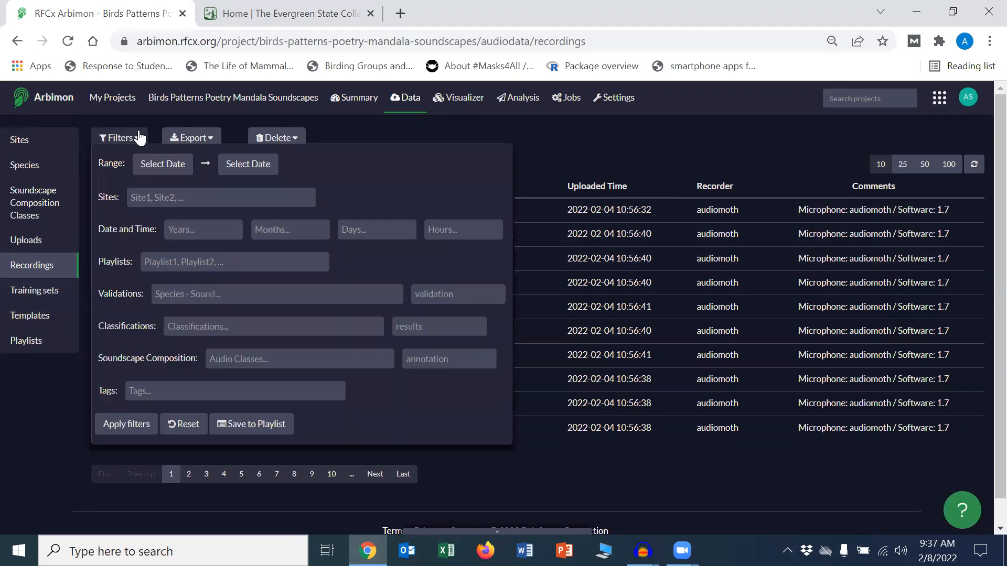
pyautogui.click(189, 198)
pyautogui.write('Styring')
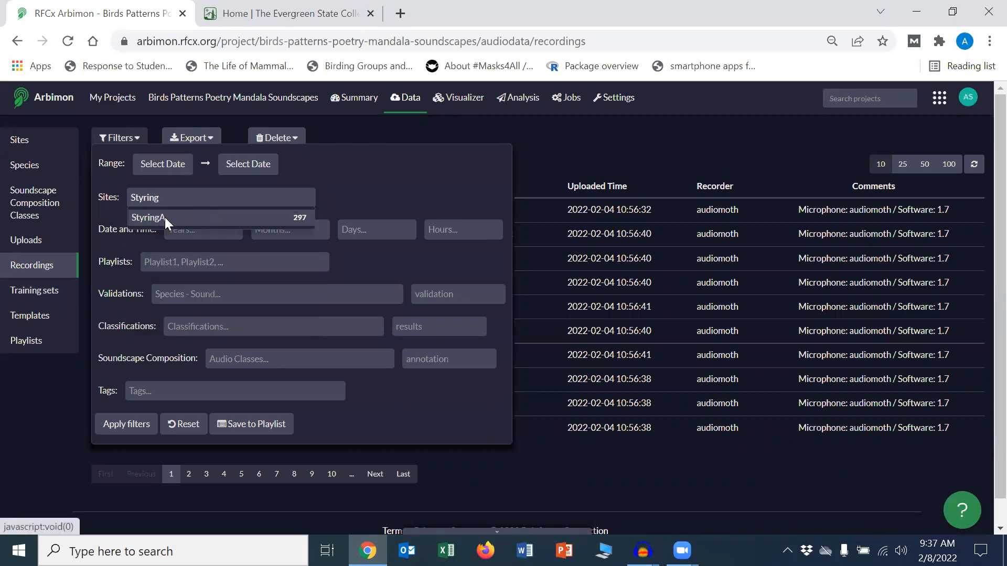
pyautogui.click(165, 217)
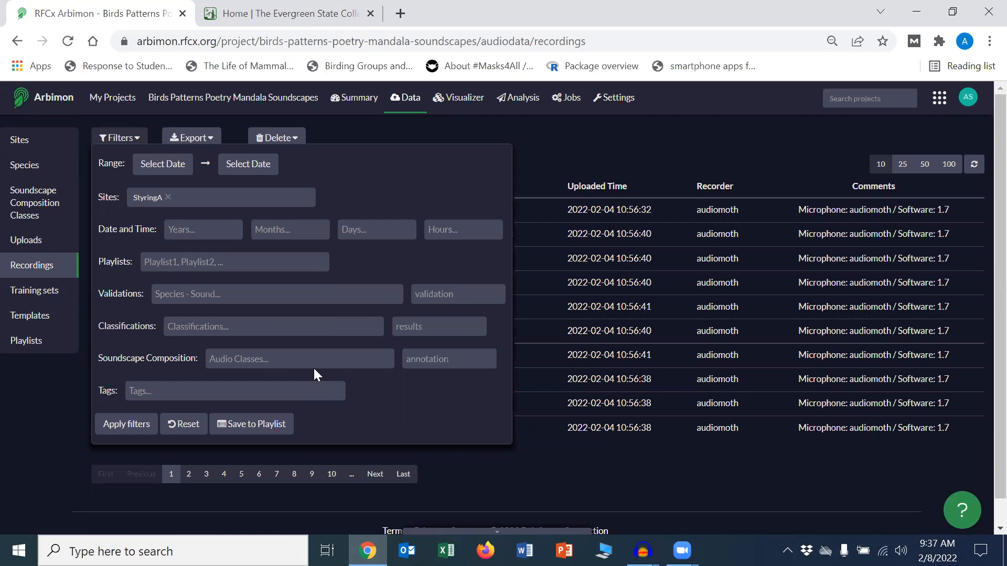
# Set the year filter to 2020, apply the filters to the recordings list, and close the filter options
pyautogui.click(182, 234)
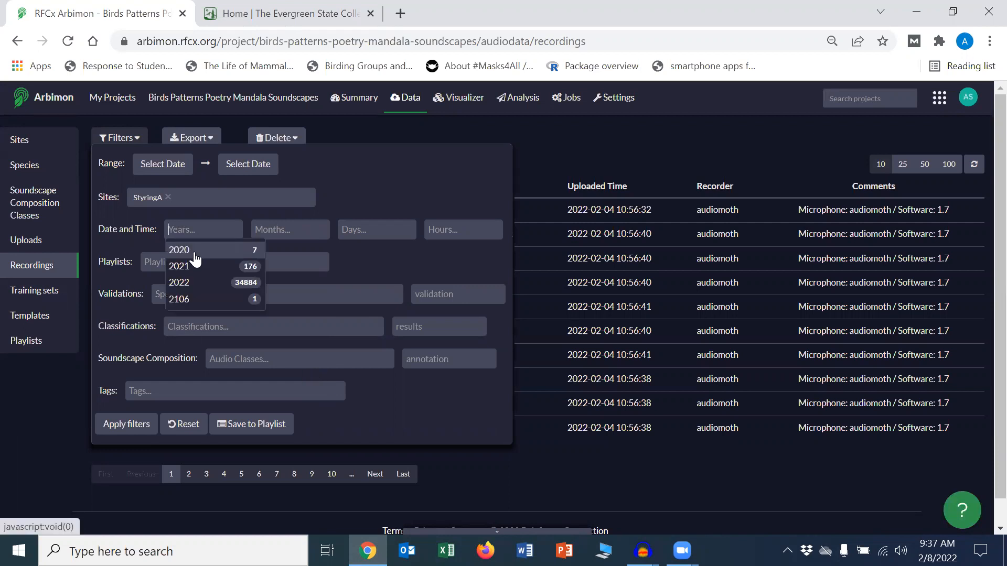
pyautogui.click(194, 251)
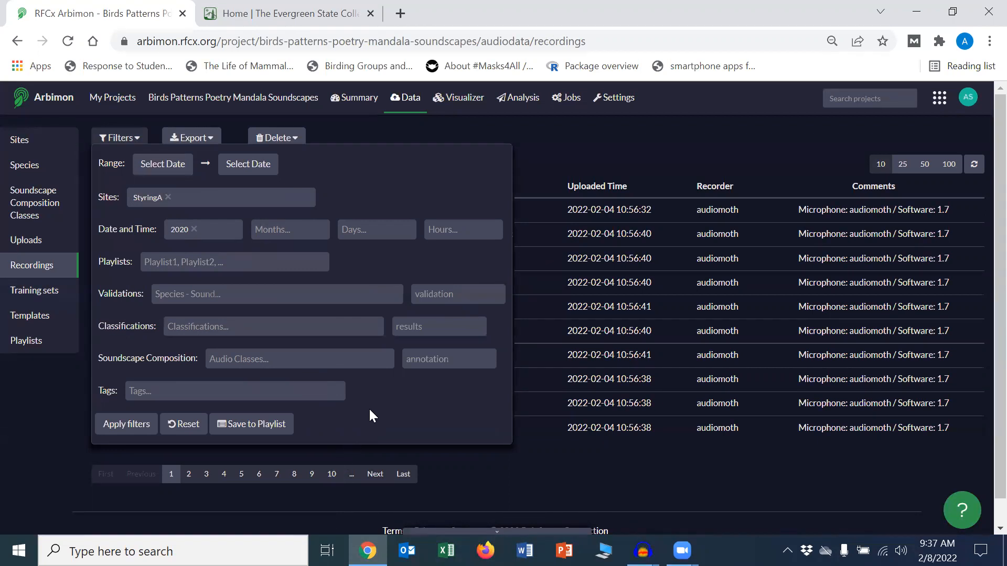
pyautogui.click(126, 427)
pyautogui.click(612, 131)
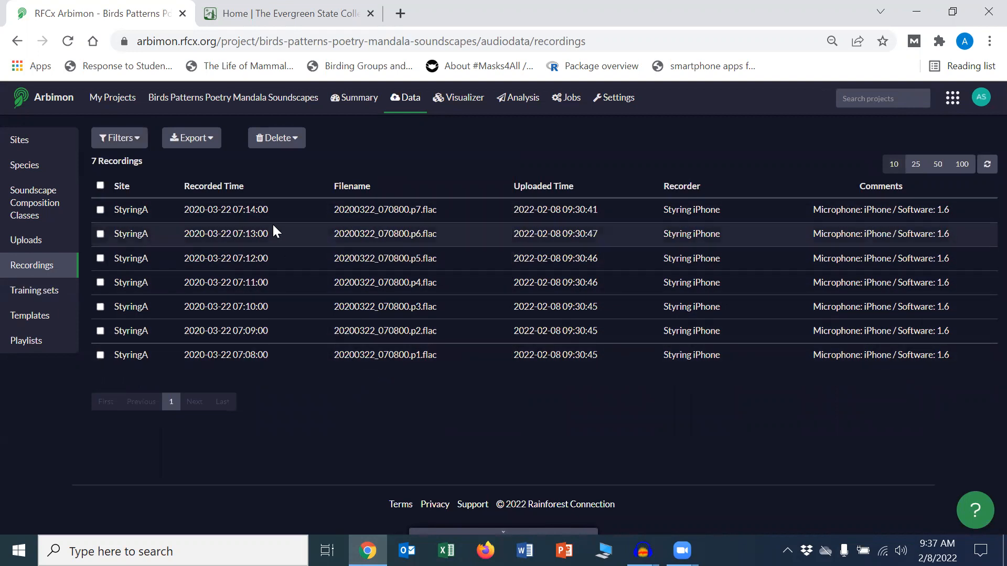
# View the 07:14 recording, 20200322_070800.p7.flac, in the Visualizer and return to the recordings list
pyautogui.click(201, 210)
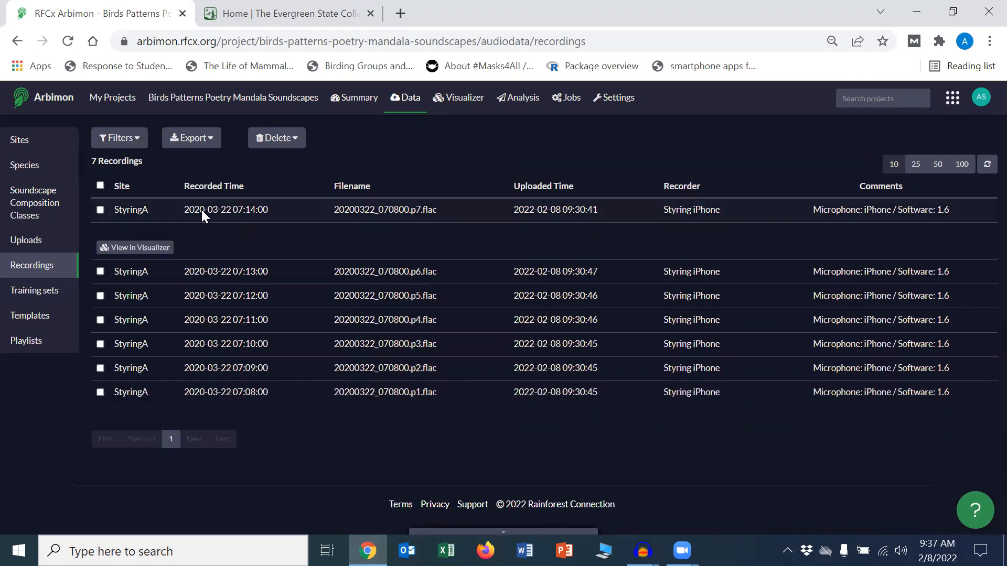
pyautogui.click(142, 333)
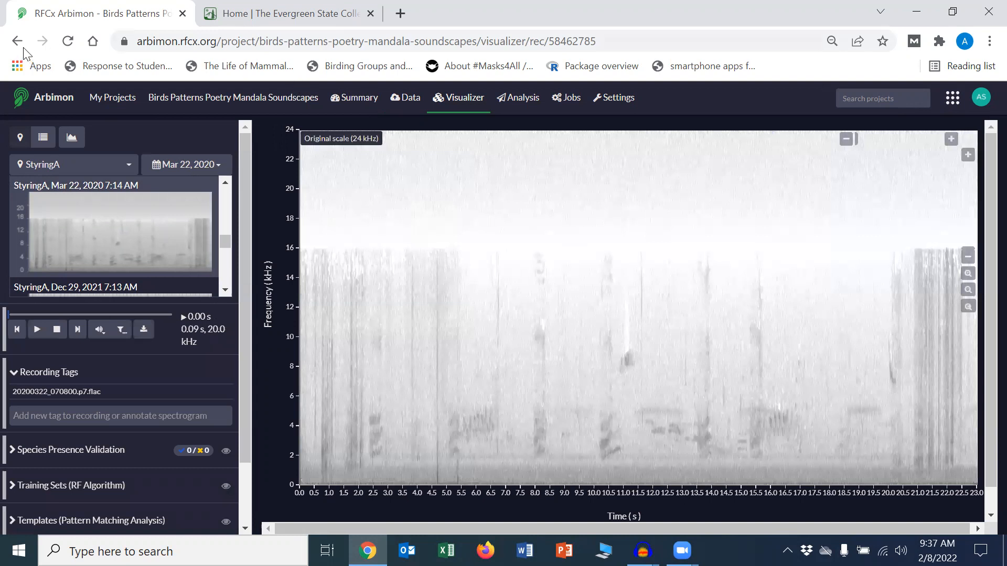
pyautogui.click(18, 45)
pyautogui.click(17, 42)
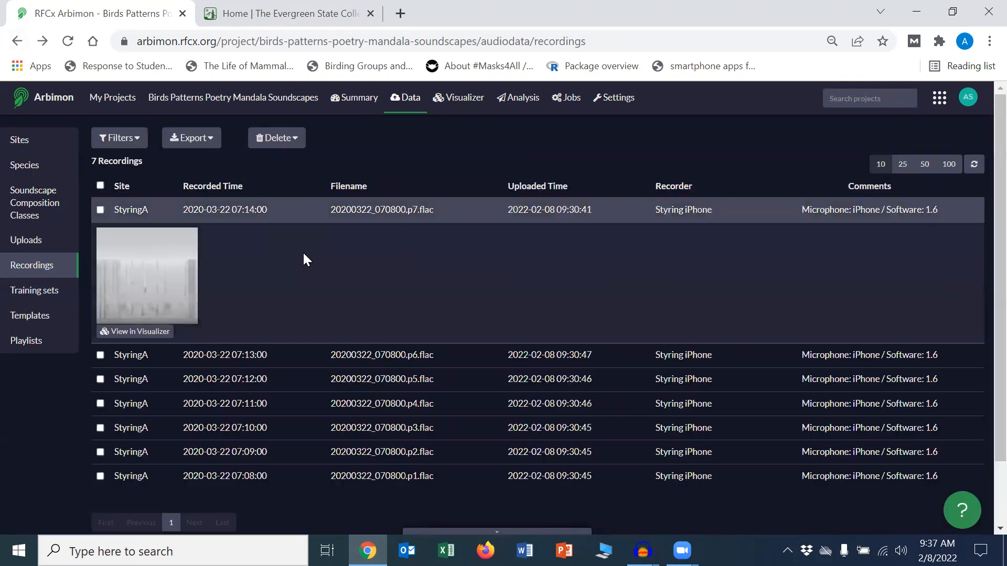
# Open the 07:08 recording, 20200322_070800.p1.flac, in the Visualizer, play its opening seconds, and stop playback
pyautogui.scroll(-1, 303, 251)
pyautogui.click(130, 397)
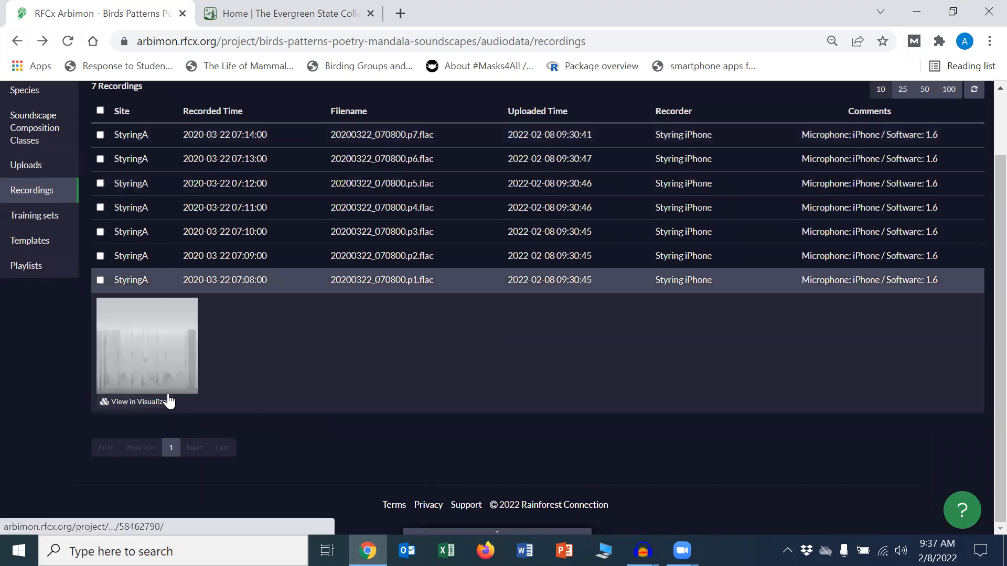
pyautogui.click(108, 401)
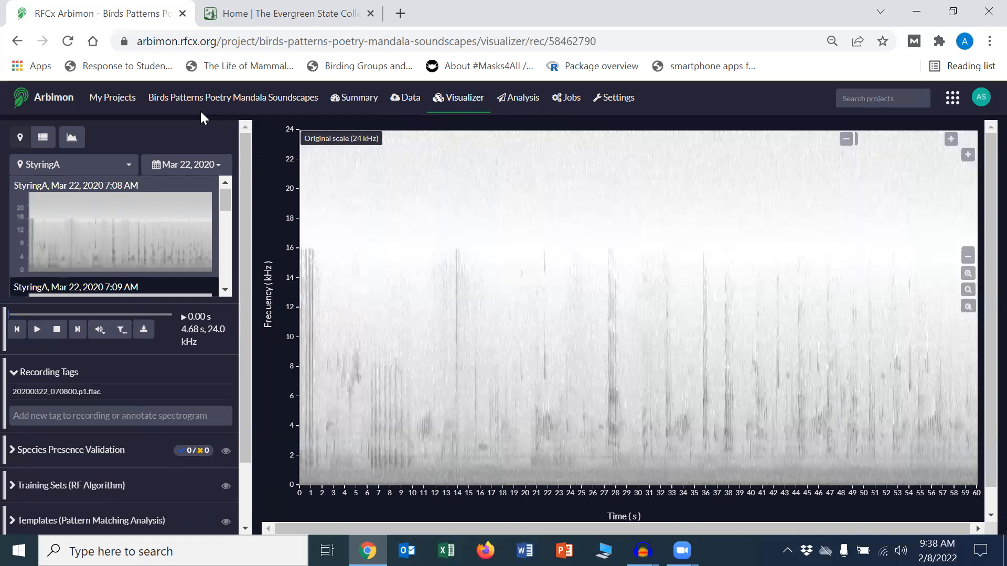
pyautogui.click(36, 331)
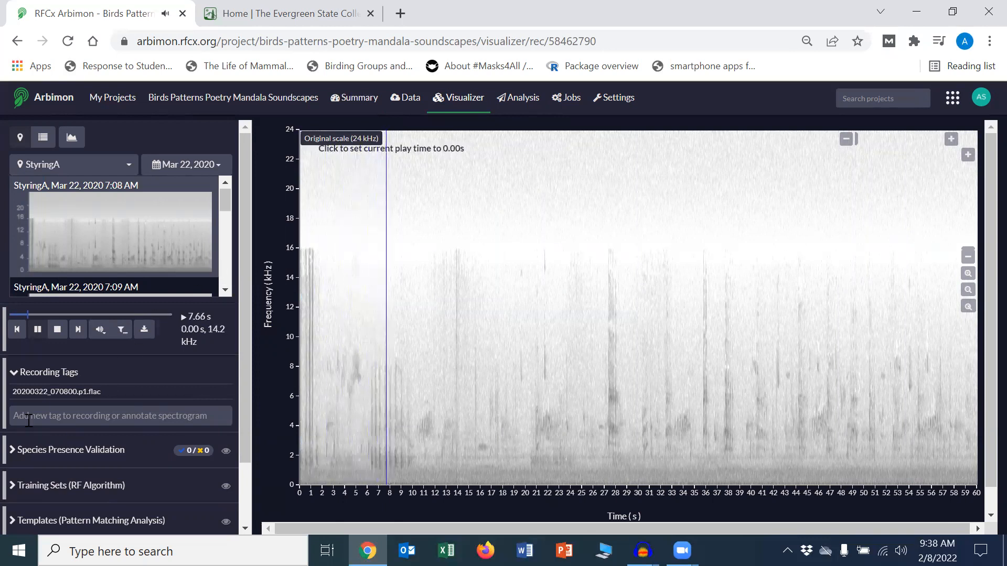
pyautogui.click(57, 329)
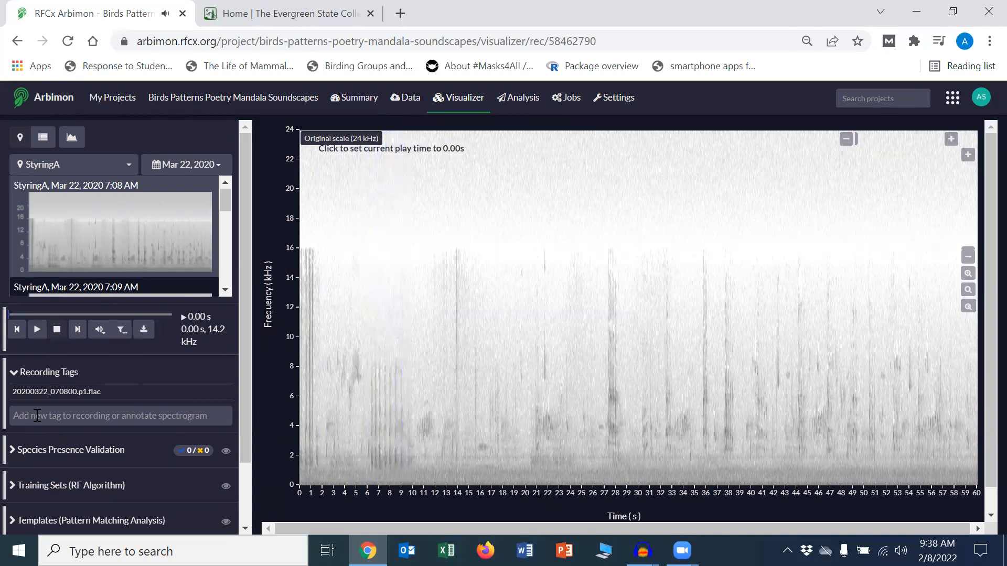
# Mark the calls at about 6 to 10 s, up to about 10 kHz, and tag the region AS_American Crow
pyautogui.click(39, 412)
pyautogui.moveTo(366, 343); pyautogui.dragTo(412, 472)
pyautogui.write('AS')
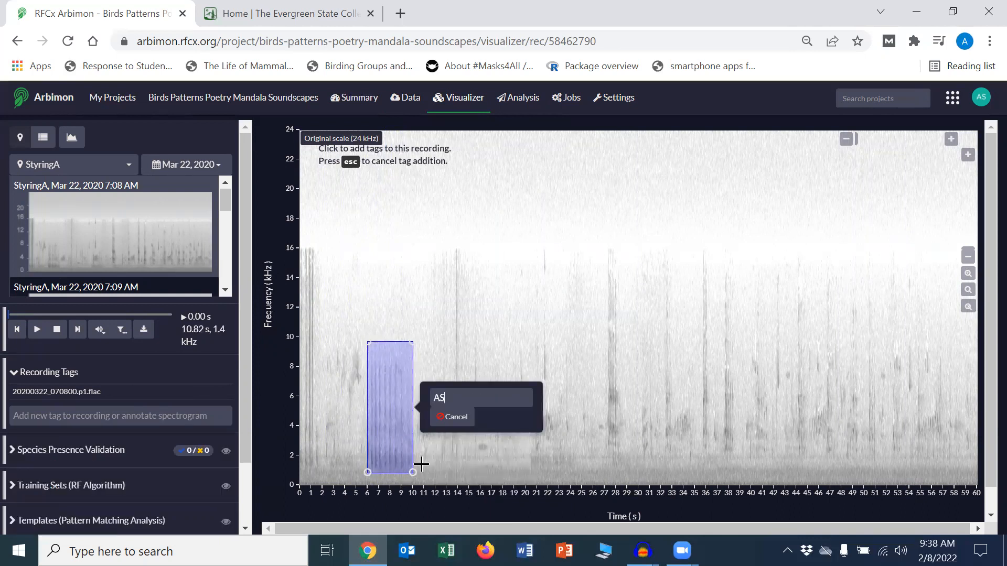
pyautogui.write('_American Crow')
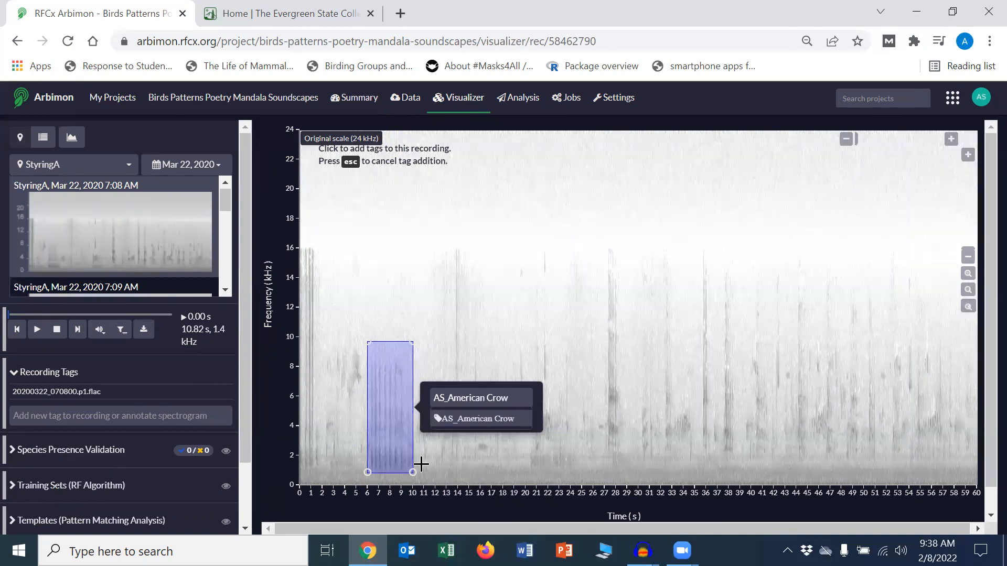
pyautogui.click(522, 417)
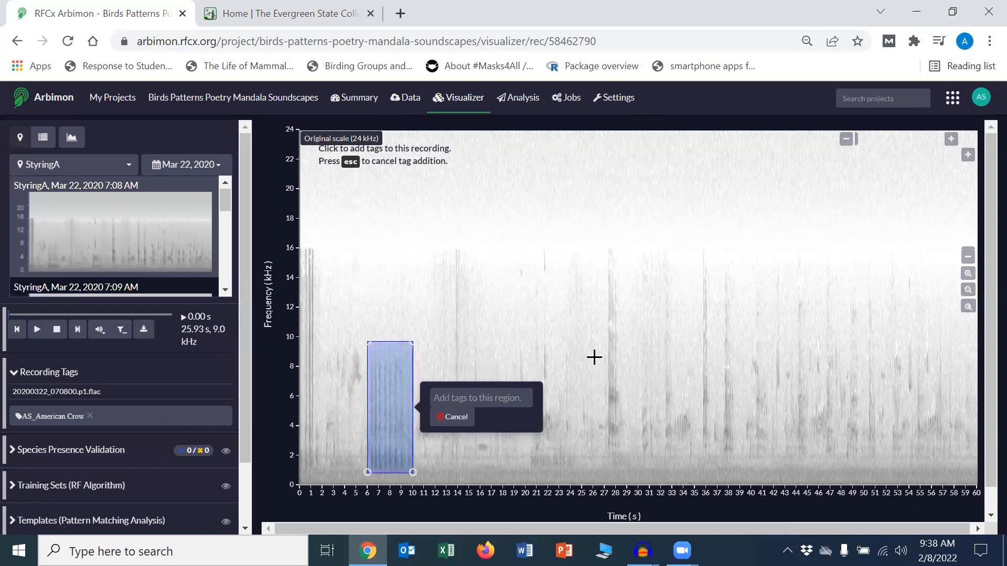
pyautogui.click(599, 341)
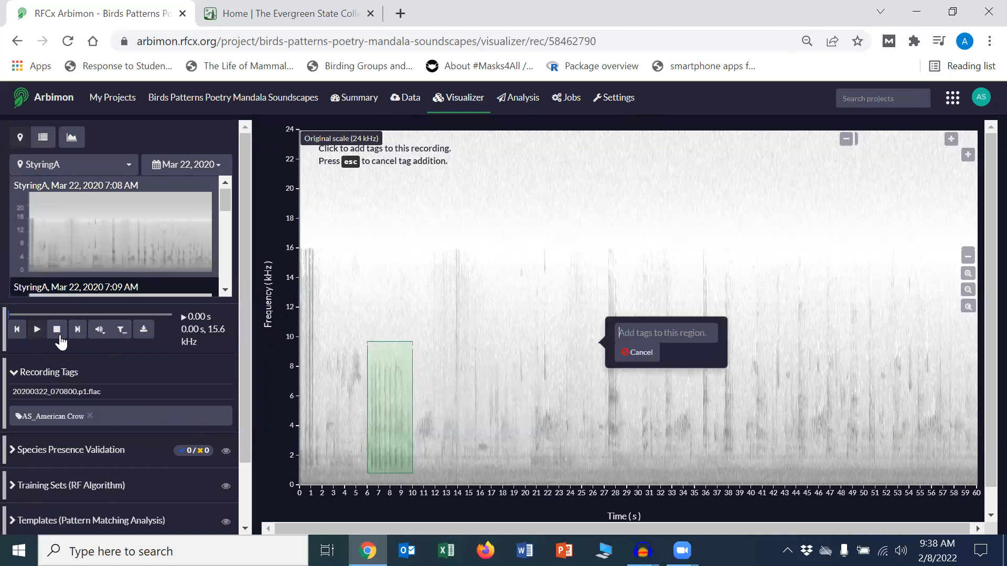
pyautogui.click(117, 420)
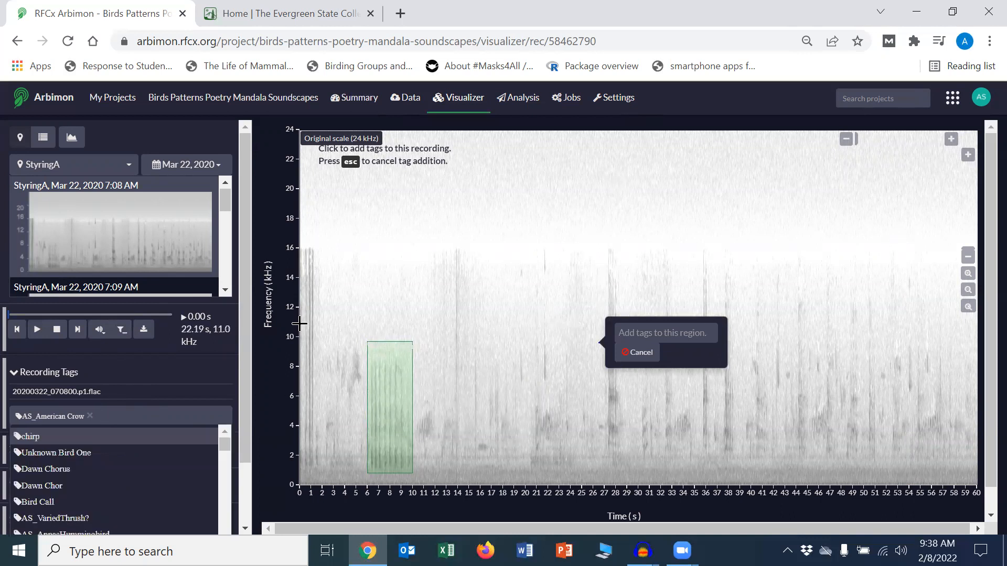
pyautogui.click(638, 362)
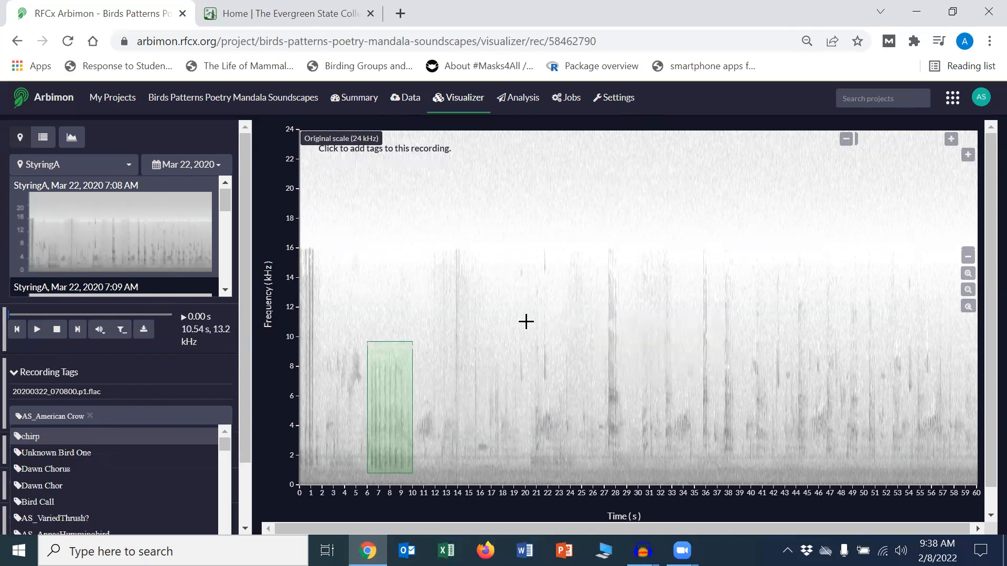
# Play the 07:08 recording from about 26 s to hear the call that follows, and stop playback
pyautogui.click(38, 329)
pyautogui.click(588, 330)
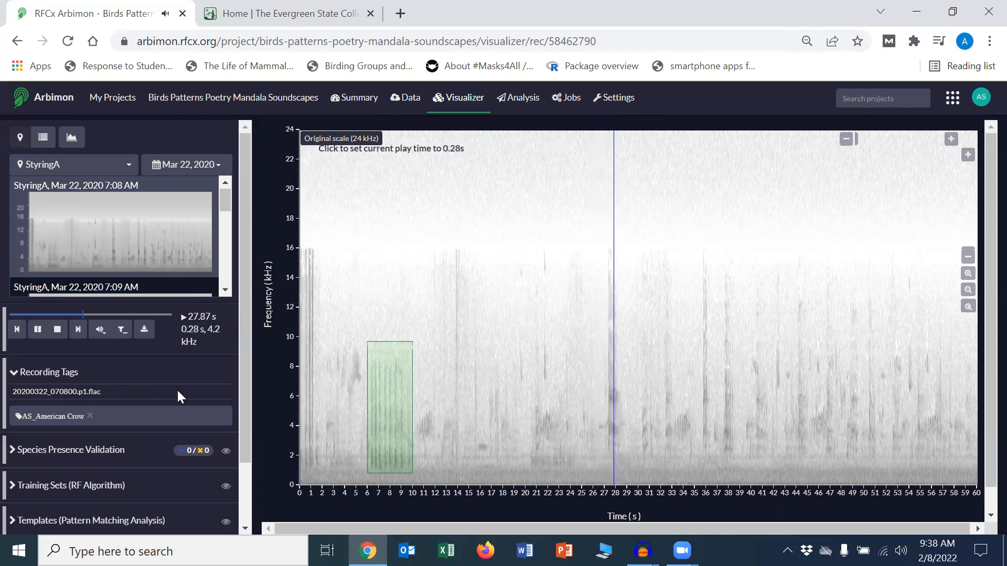
pyautogui.click(58, 334)
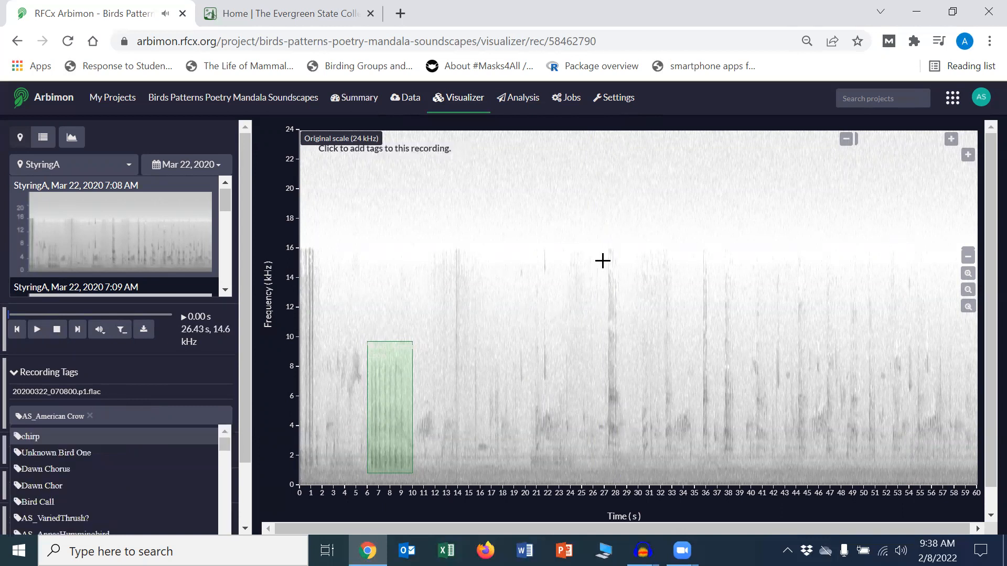
# Try to tag the region at about 27 to 29 s, up to about 15 kHz, as AS_American Robin playlist
pyautogui.moveTo(603, 261); pyautogui.dragTo(626, 474)
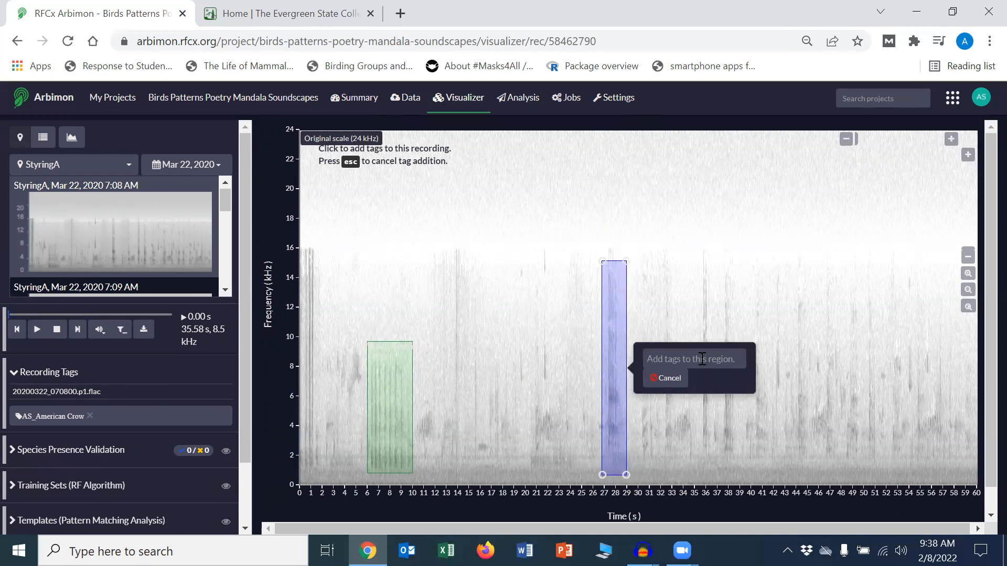
pyautogui.write('AS_American C')
pyautogui.write('obins')
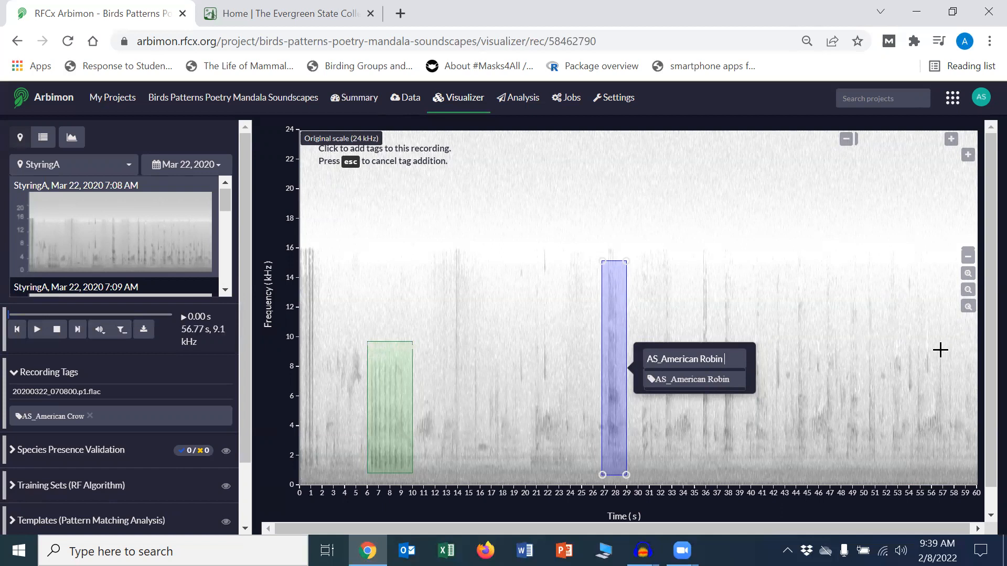
pyautogui.write('playlist')
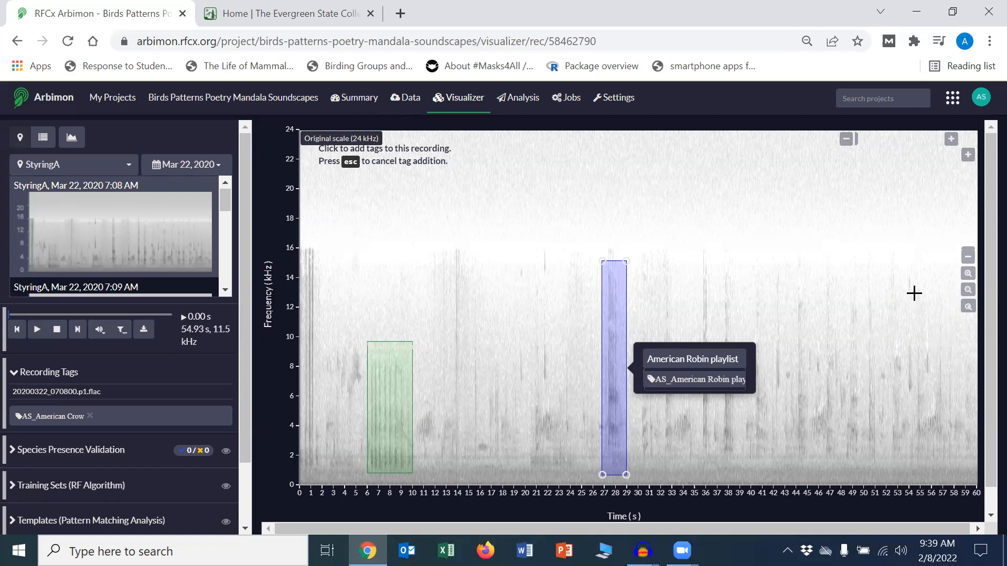
pyautogui.click(875, 292)
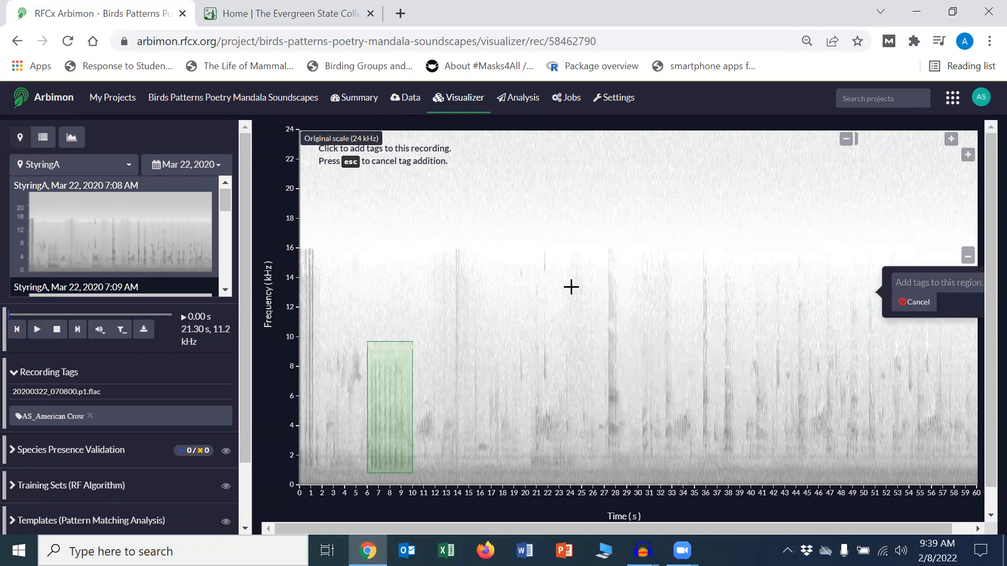
# Mark the calls at about 26 to 30 s, up to about 16 kHz, and tag the region AS_American Robin playlist
pyautogui.moveTo(593, 244); pyautogui.dragTo(636, 479)
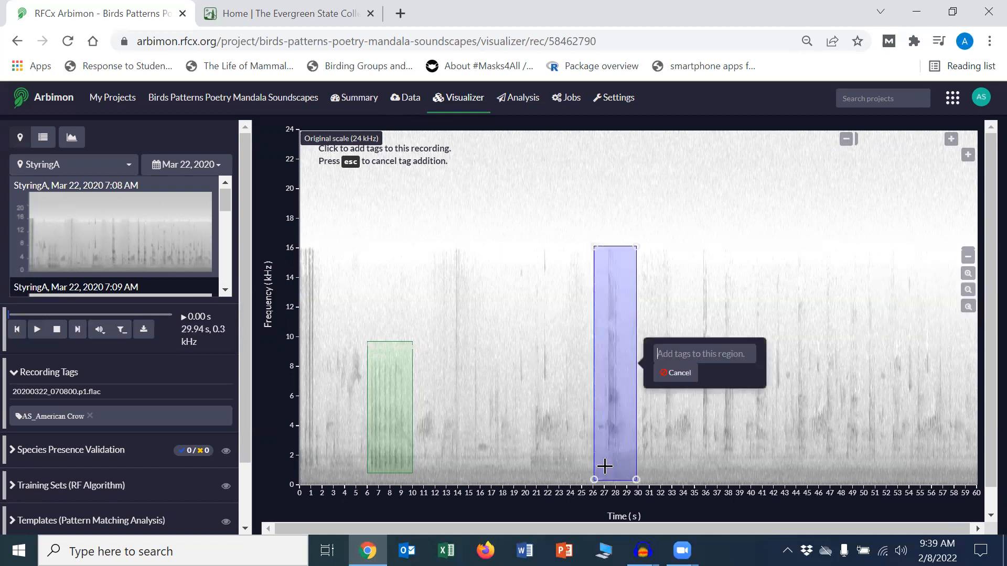
pyautogui.write('AS_Ameria')
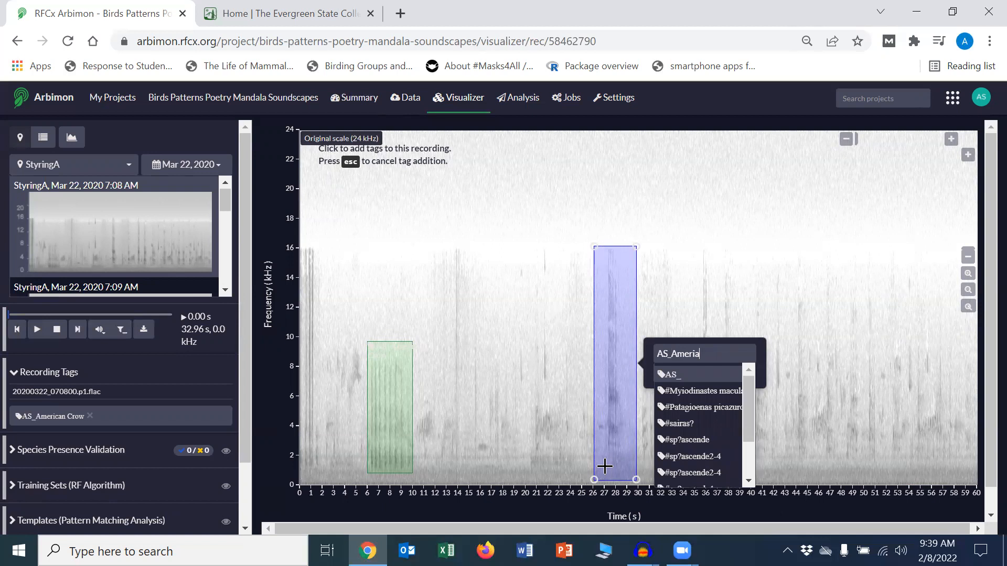
pyautogui.press('BackSpace')
pyautogui.write('can R')
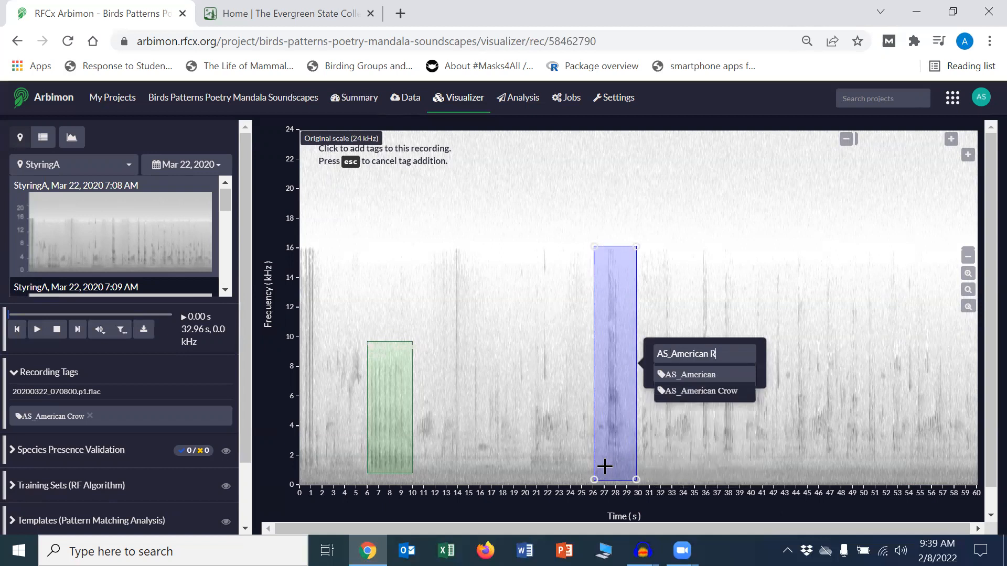
pyautogui.write('obin playlist')
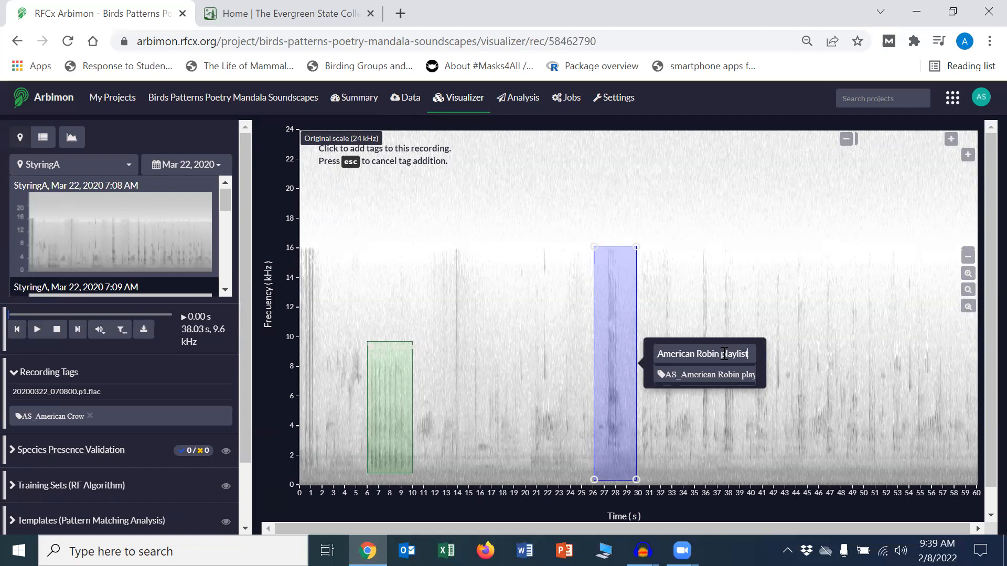
pyautogui.click(723, 375)
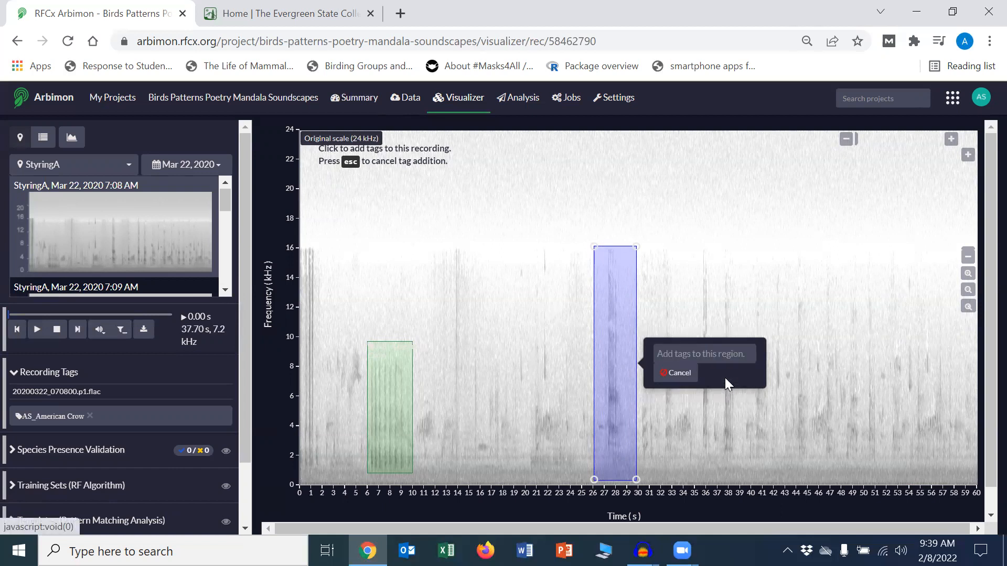
# Return to the recordings list, open the 07:10 recording, 20200322_070800.p3.flac, in the Visualizer, and discard the leftover tag region
pyautogui.click(21, 46)
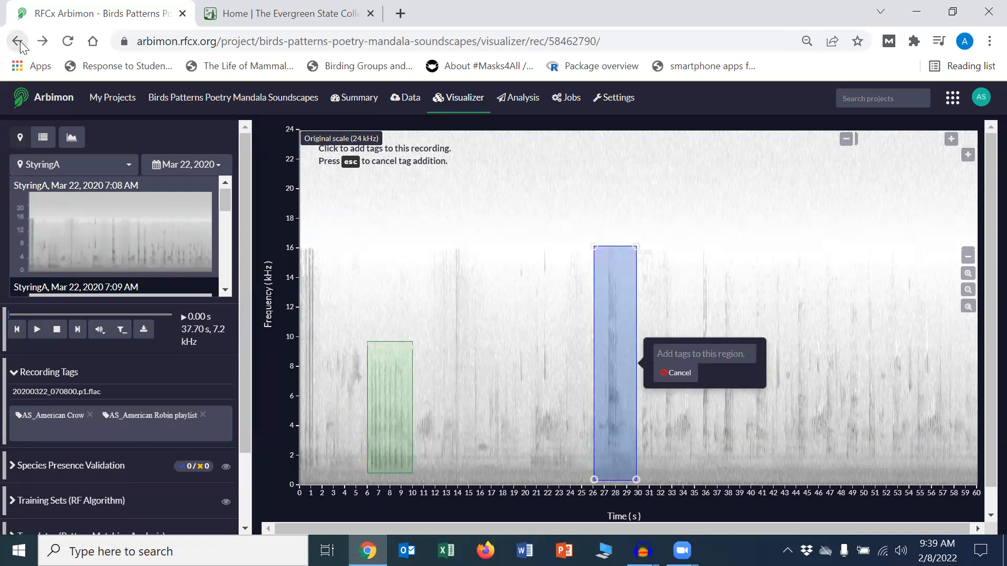
pyautogui.click(21, 45)
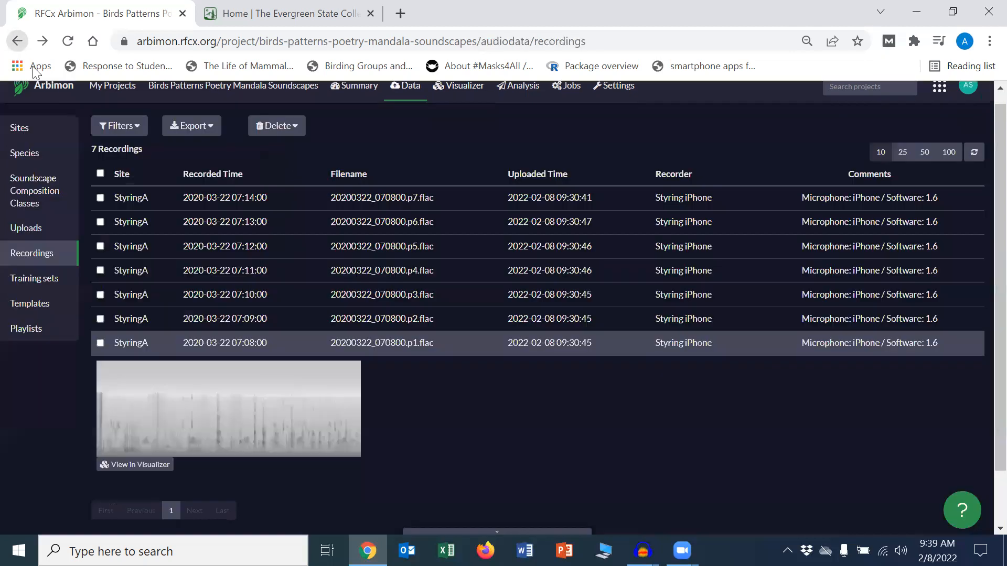
pyautogui.click(204, 291)
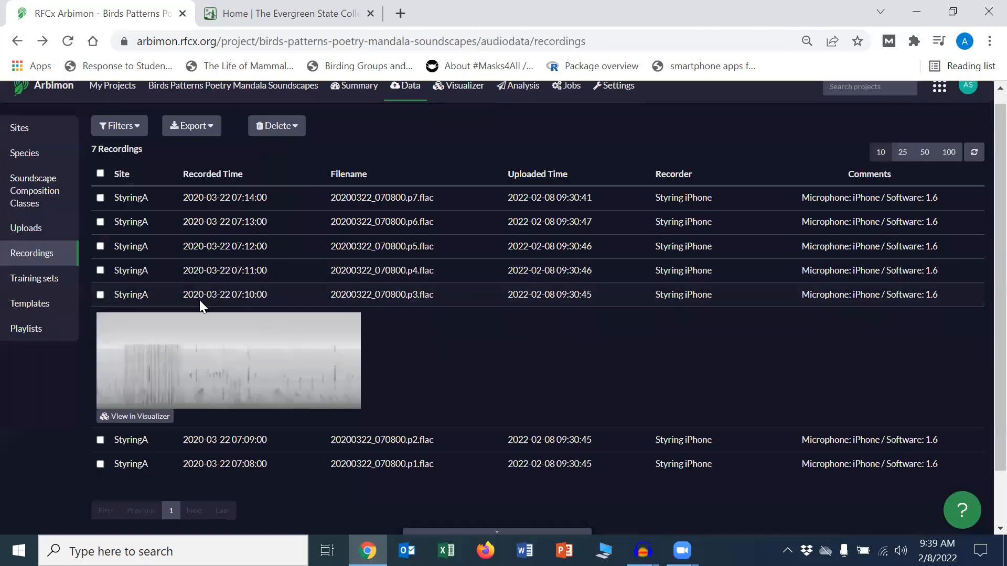
pyautogui.click(147, 419)
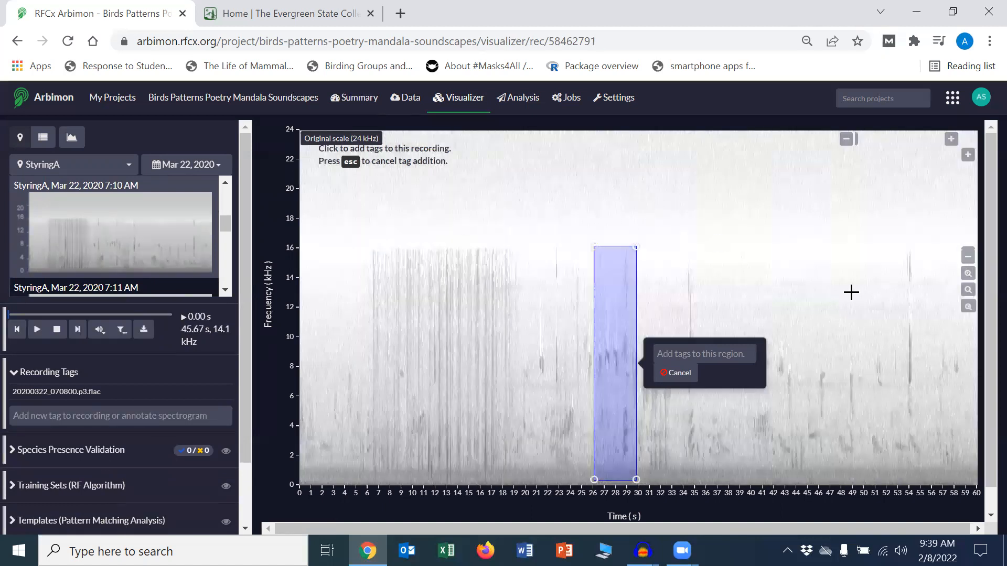
pyautogui.click(676, 374)
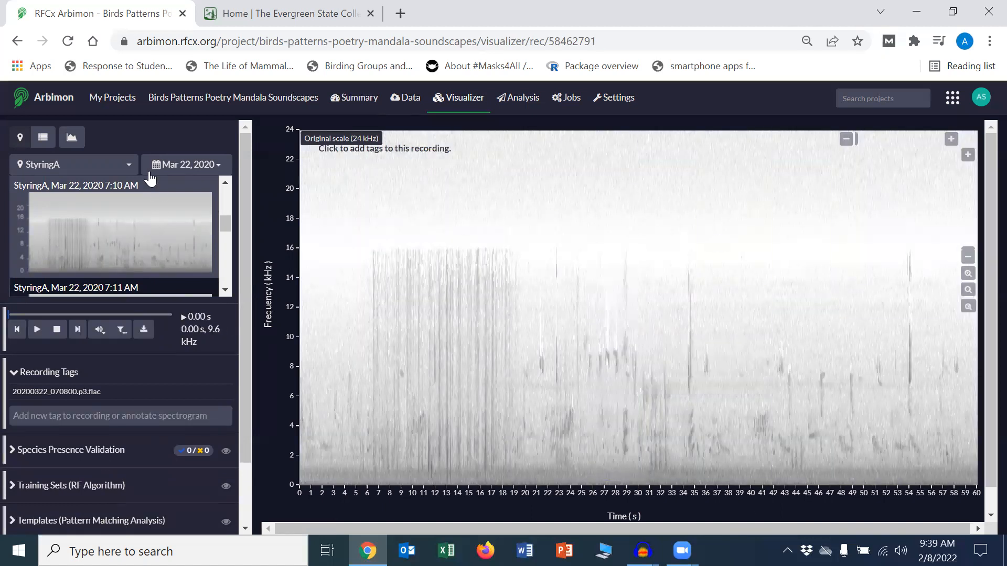
# Play the 07:10 recording from its start and again around 21 to 23 s, stopping playback between listens
pyautogui.click(37, 329)
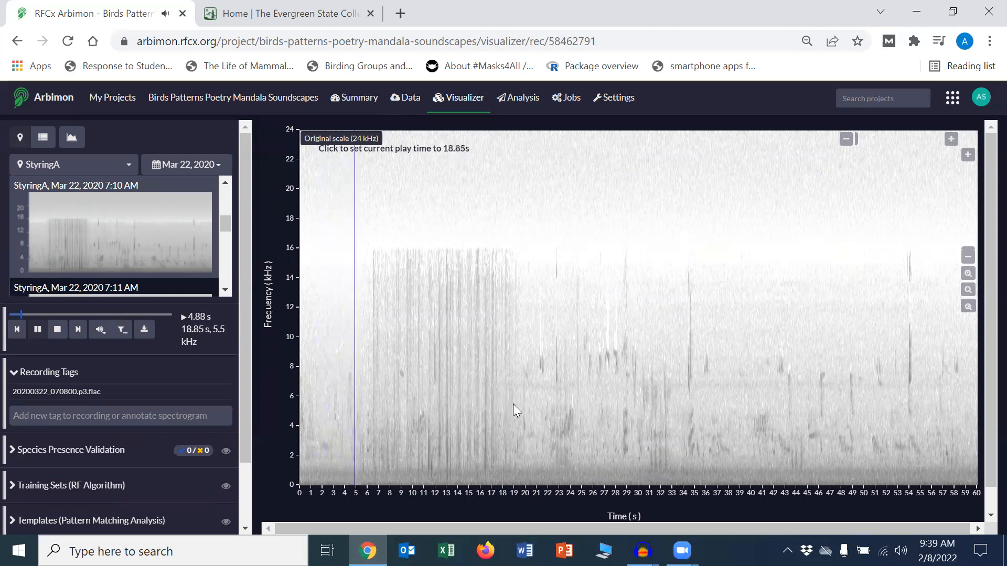
pyautogui.click(543, 431)
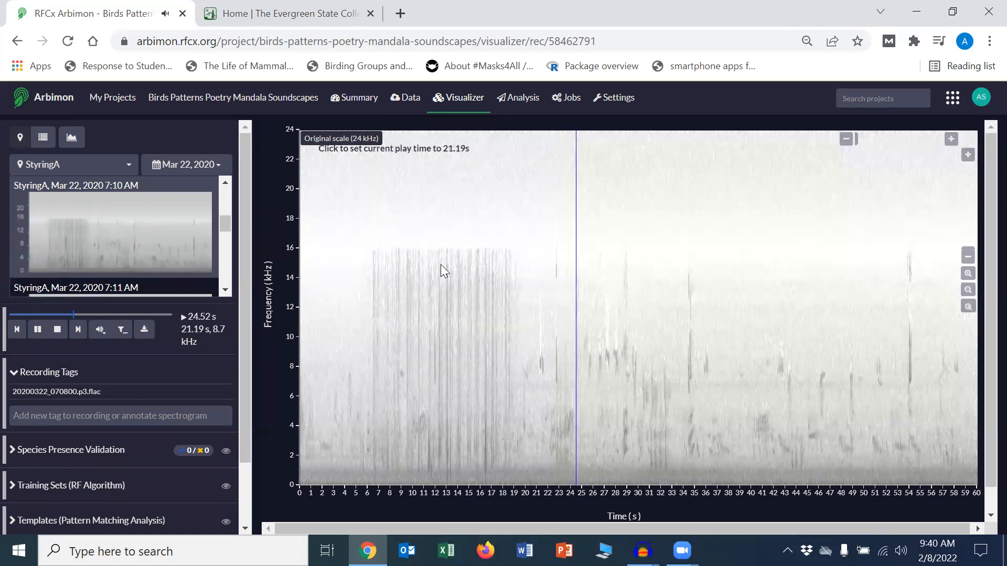
pyautogui.click(57, 329)
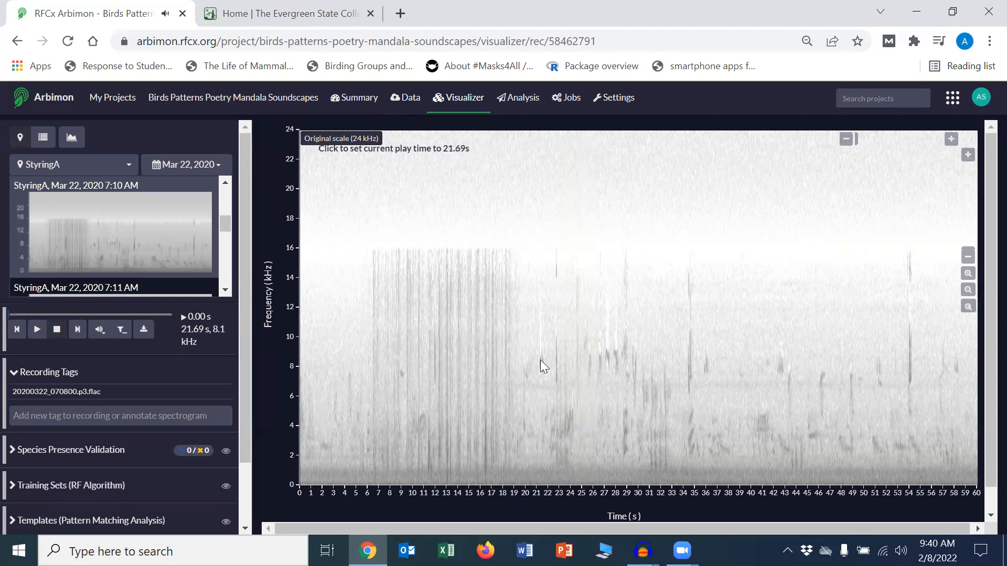
pyautogui.click(555, 446)
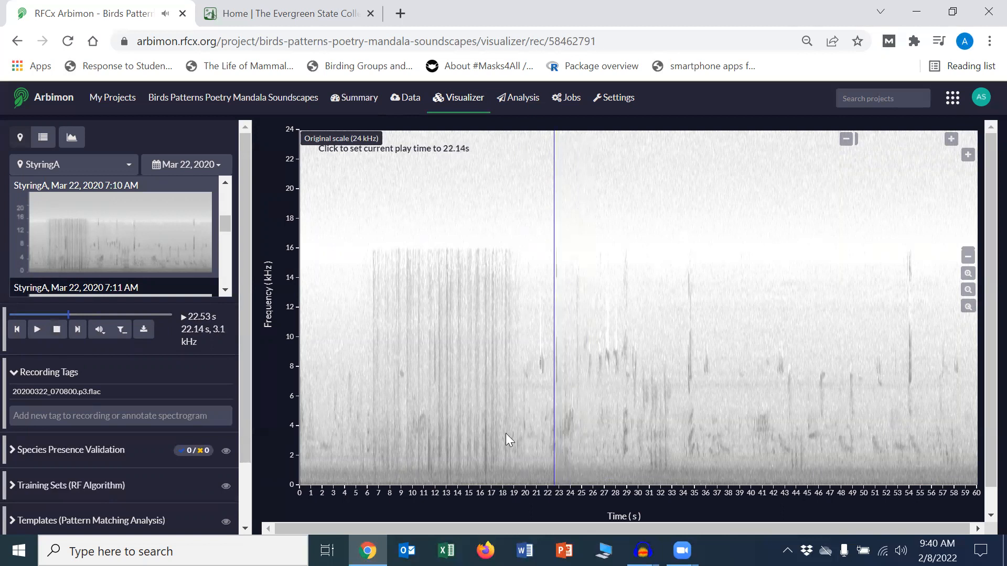
# Mark the calls at about 21.5 to 24.5 s, from about 1.5 to 6 kHz, and tag the region AS_Purple Finch playlist
pyautogui.click(79, 418)
pyautogui.moveTo(542, 396)
pyautogui.mouseDown()
pyautogui.moveTo(560, 454)
pyautogui.moveTo(592, 468)
pyautogui.moveTo(582, 461)
pyautogui.mouseUp()
pyautogui.write('AS')
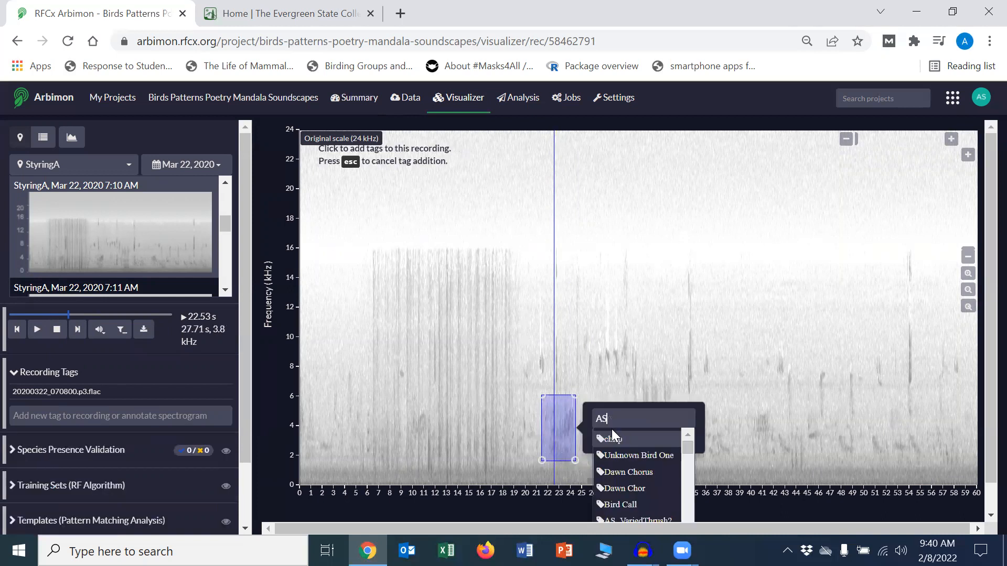
pyautogui.write('_')
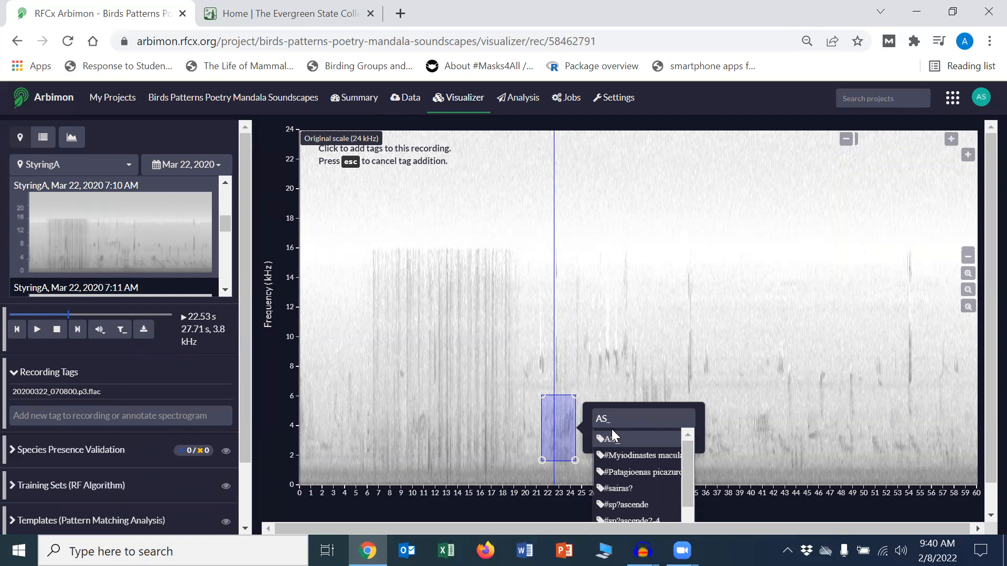
pyautogui.write('Purple F')
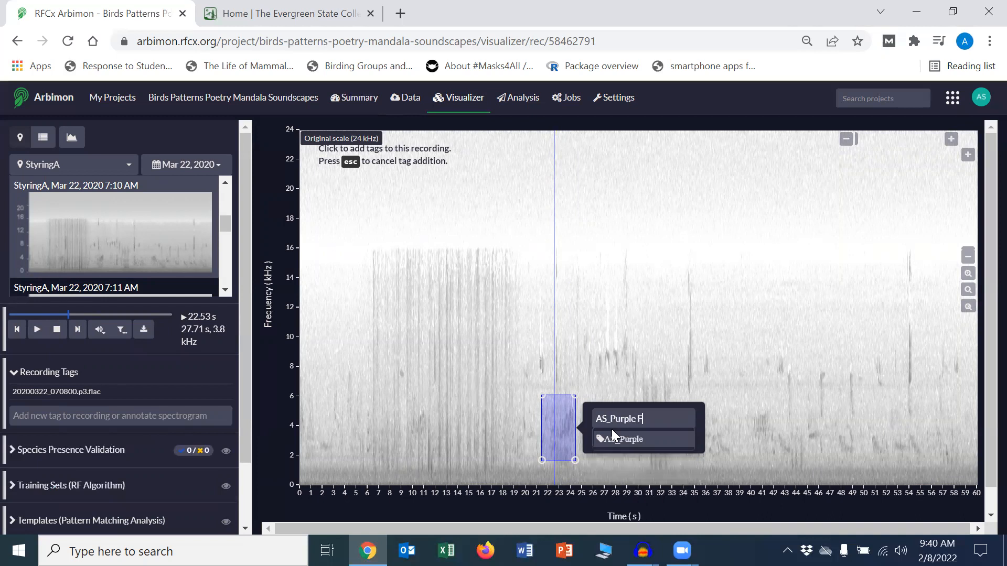
pyautogui.write('inch playlist')
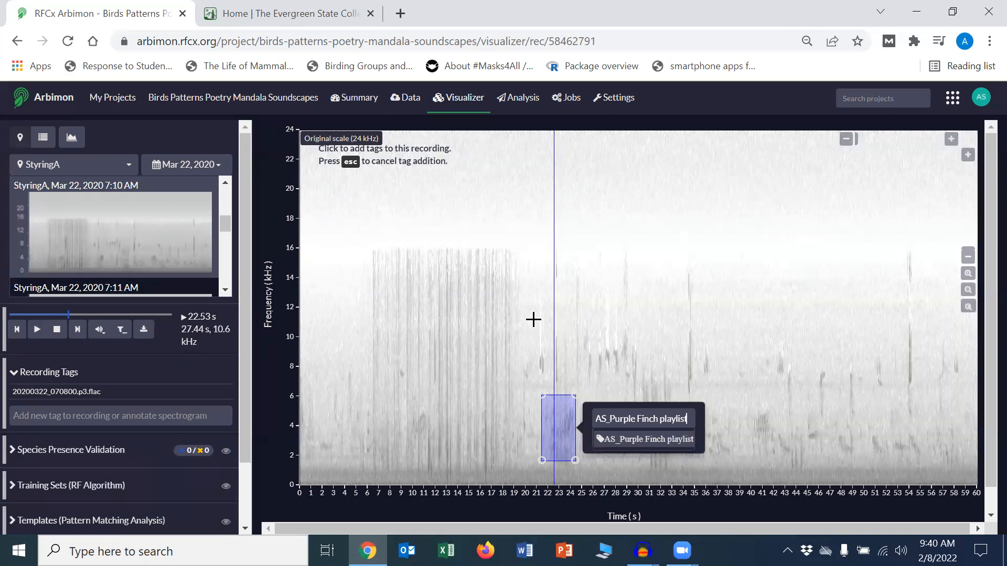
pyautogui.press('Return')
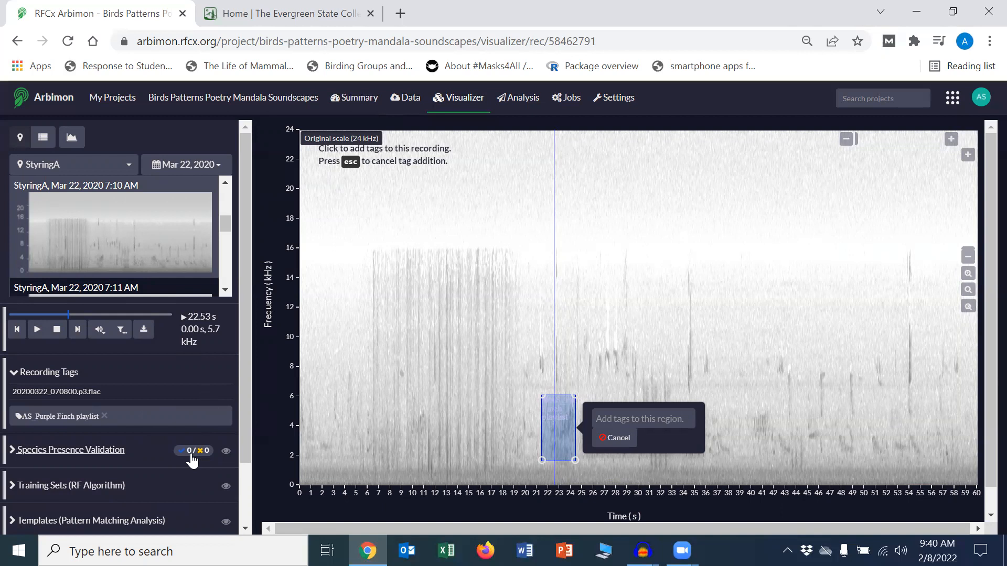
# Return to the recordings list and reset its filters to show all recordings in the project
pyautogui.click(408, 100)
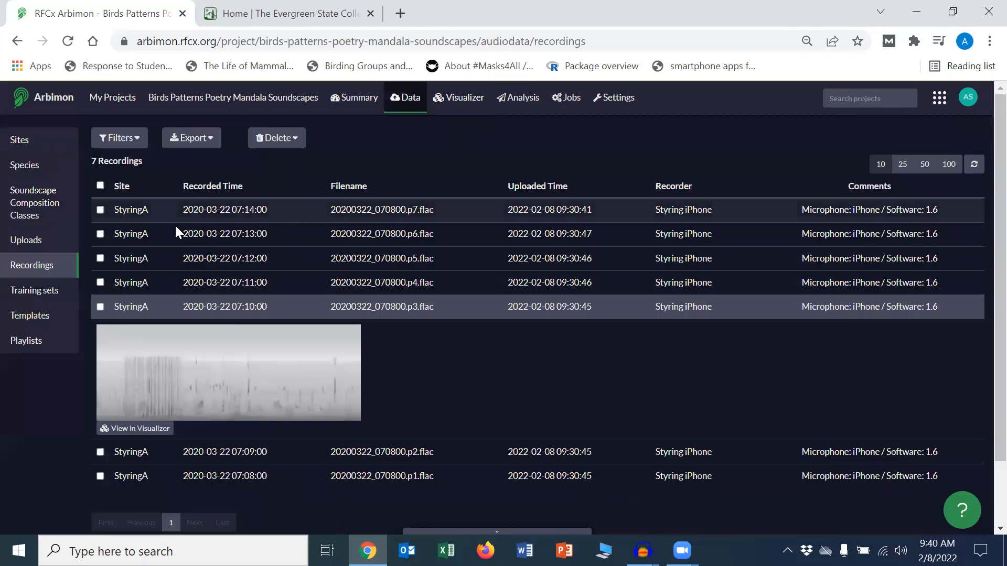
pyautogui.click(137, 140)
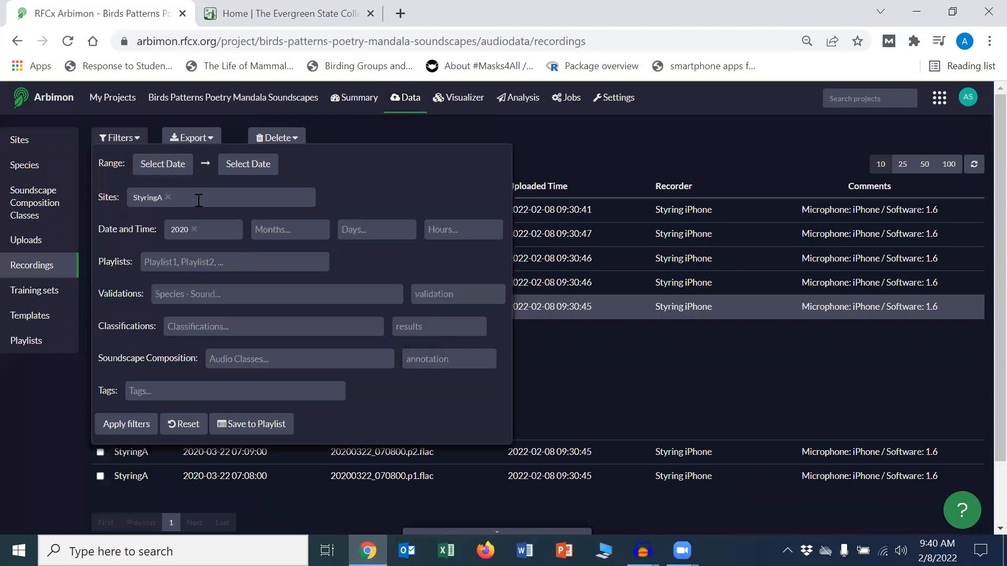
pyautogui.click(178, 424)
pyautogui.click(569, 139)
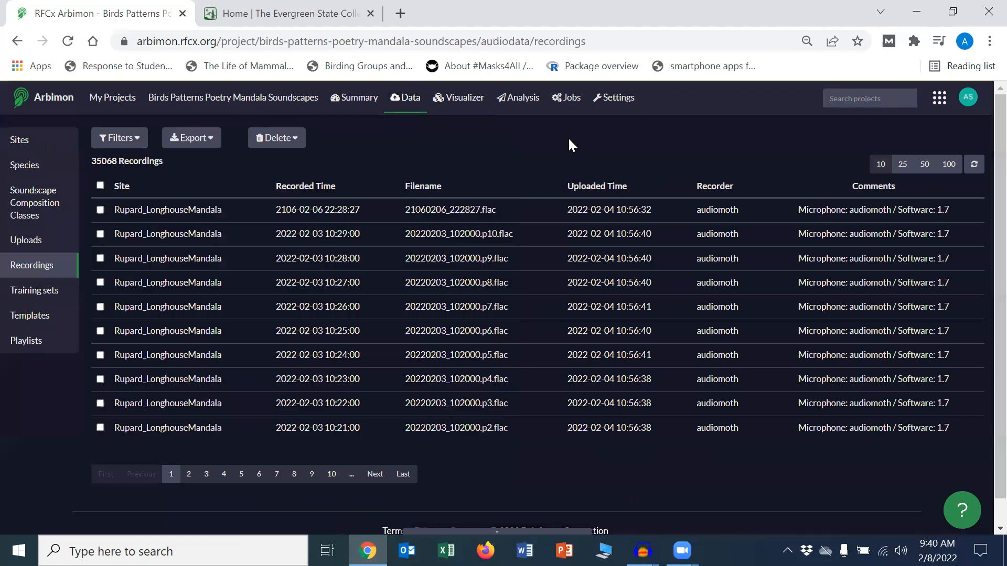
# Search the recordings' tag filter for the playlist tags, trying play, pl and AS
pyautogui.click(137, 146)
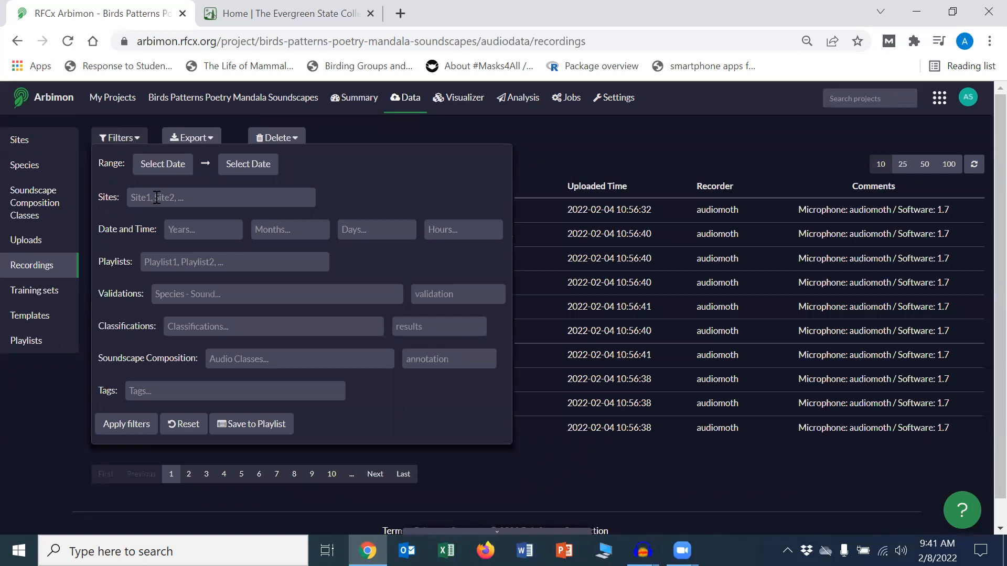
pyautogui.click(163, 389)
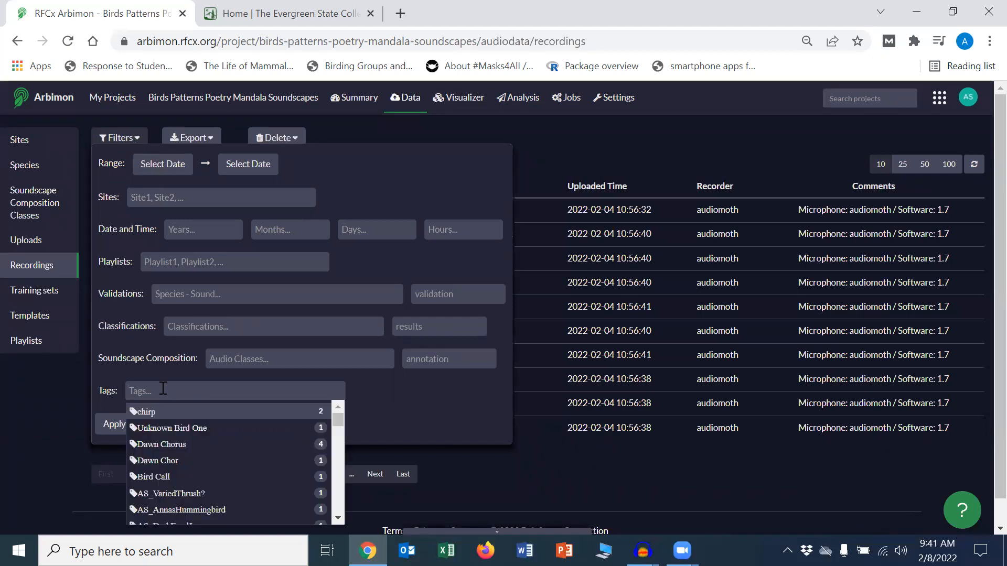
pyautogui.write('play')
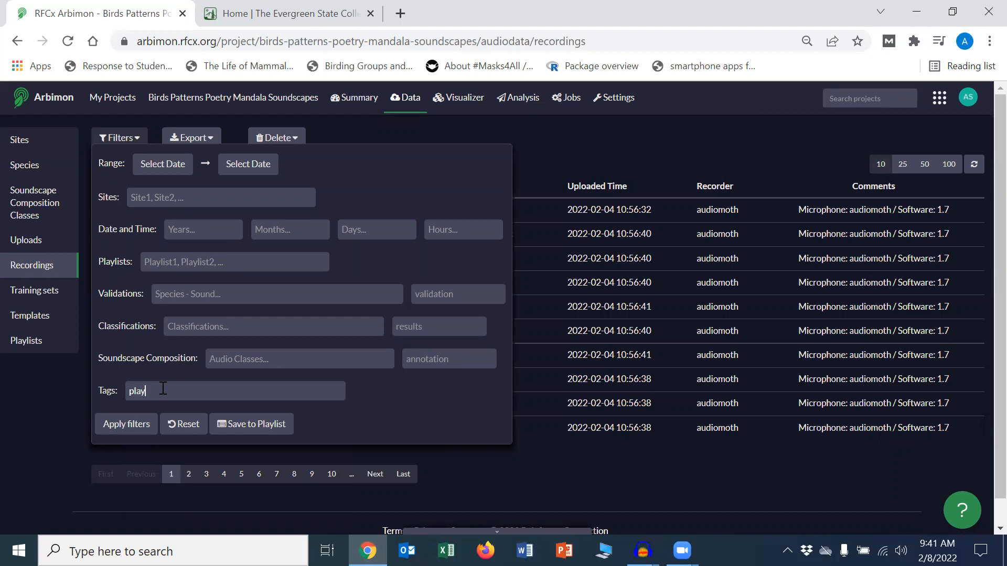
pyautogui.press('BackSpace')
pyautogui.press('BackSpace')
pyautogui.press('BackSpace')
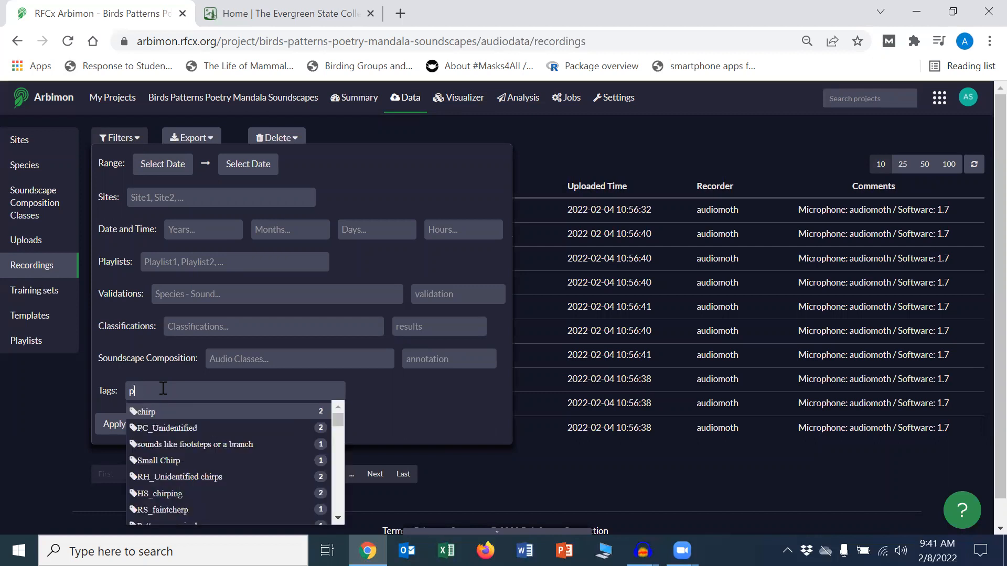
pyautogui.write('pl')
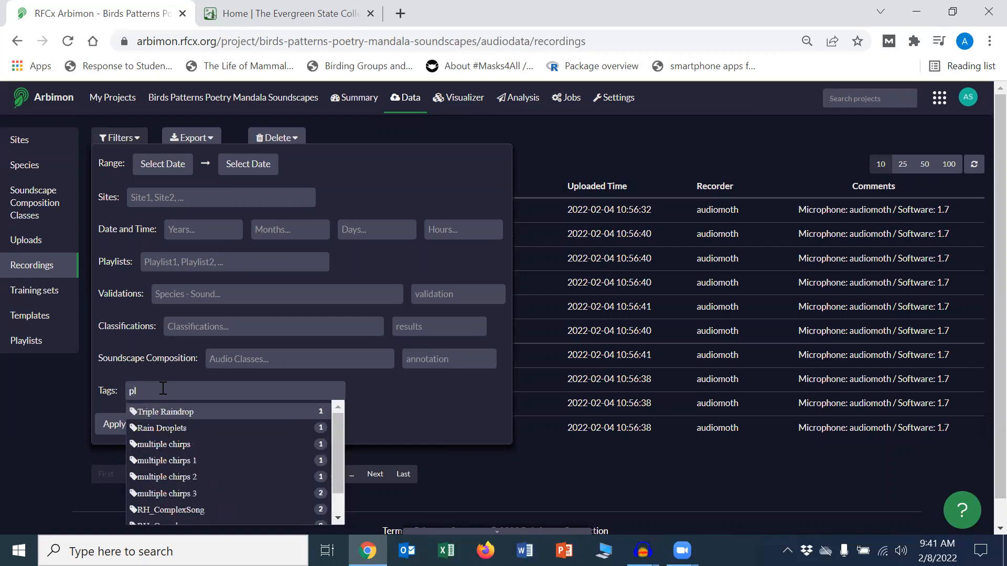
pyautogui.write('a')
pyautogui.press('BackSpace')
pyautogui.press('BackSpace')
pyautogui.press('BackSpace')
pyautogui.write('AS')
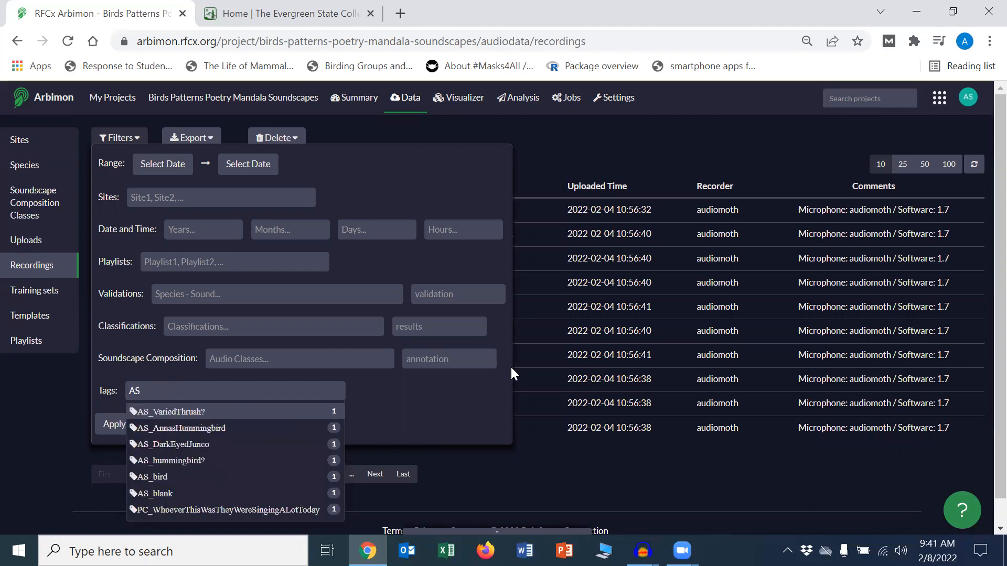
pyautogui.scroll(-1, 985, 367)
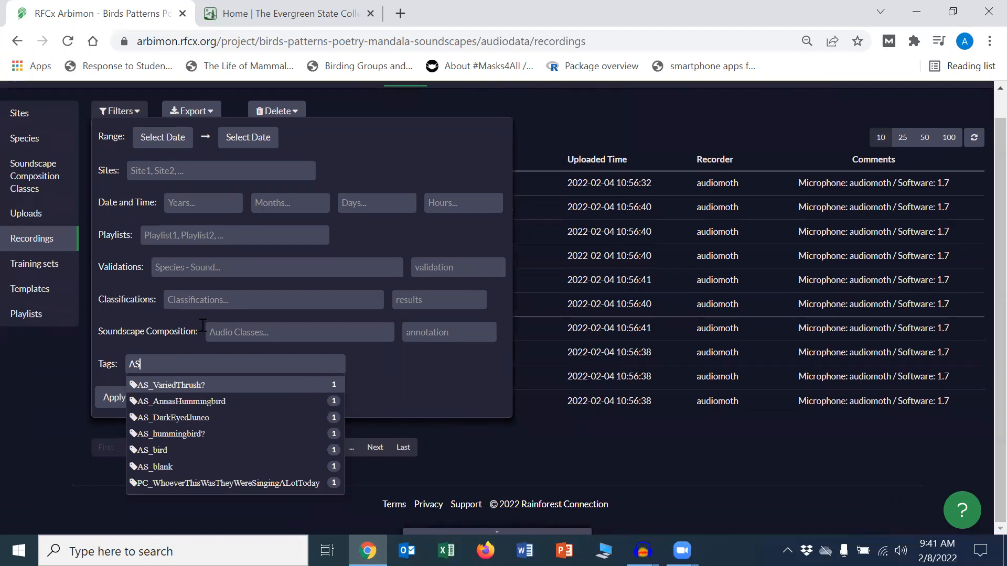
# Set the recording filters to the recordist's own site and the year 2020
pyautogui.click(158, 172)
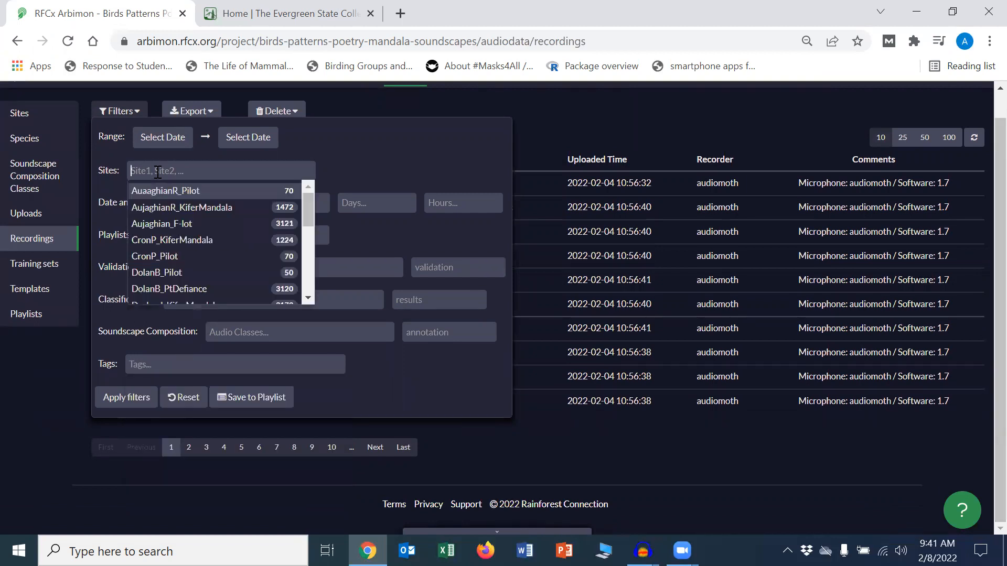
pyautogui.write('Styrin')
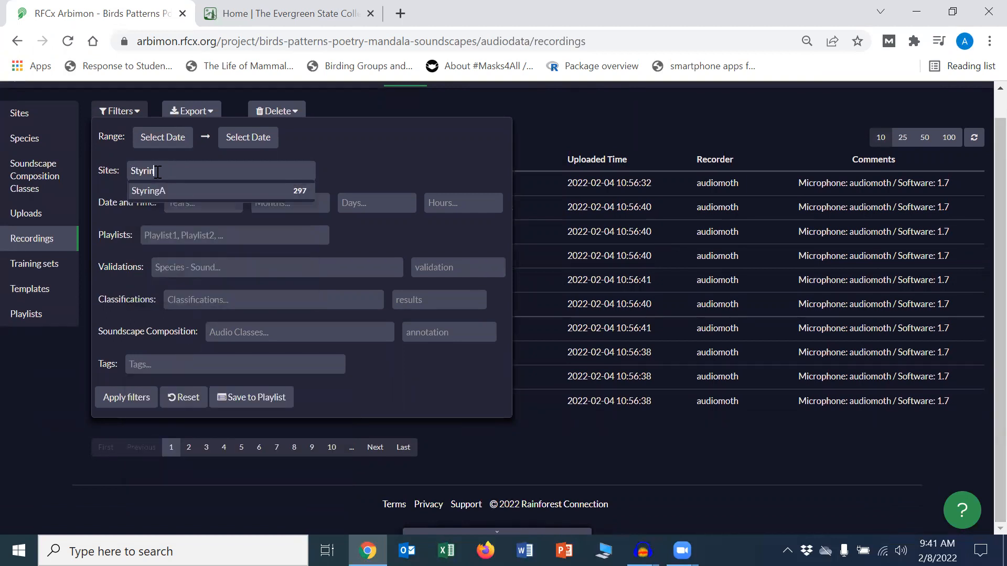
pyautogui.click(173, 191)
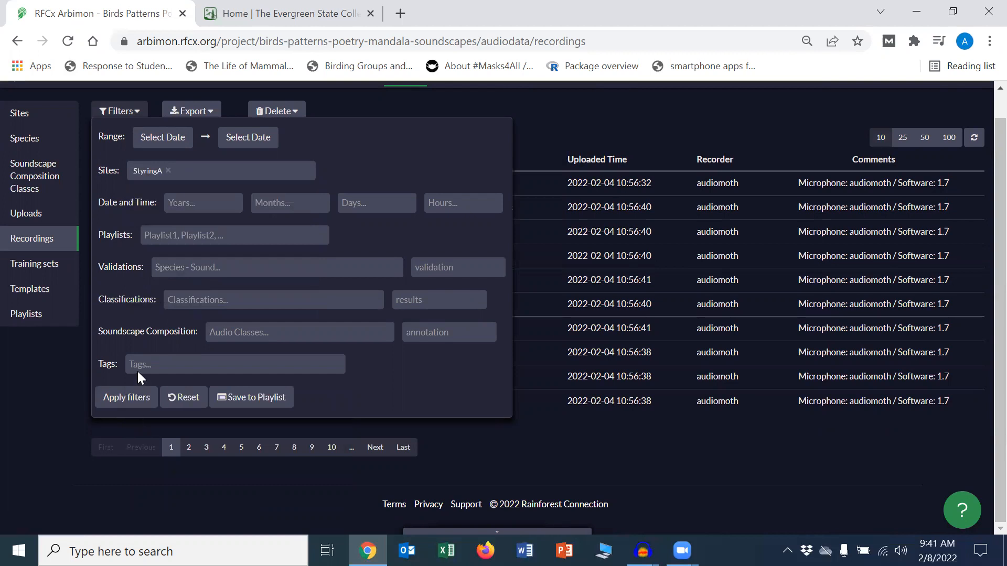
pyautogui.click(193, 202)
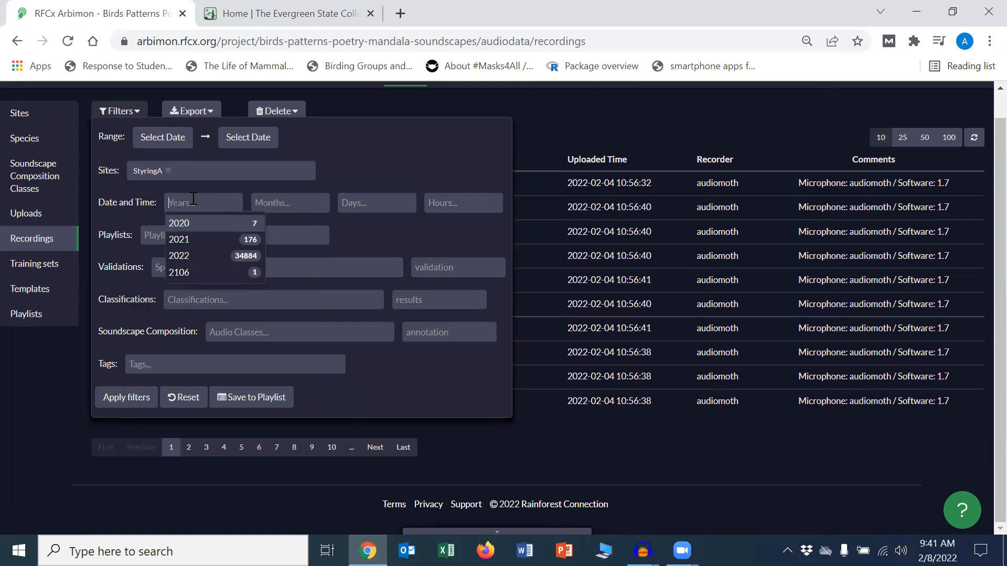
pyautogui.click(197, 230)
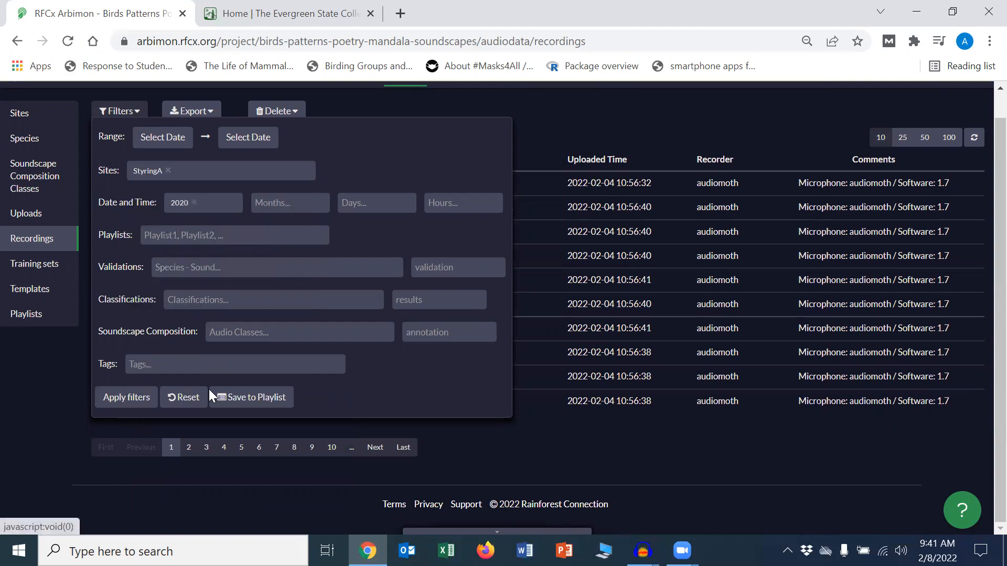
# Search the tag filter for tags starting with AS_A
pyautogui.click(147, 360)
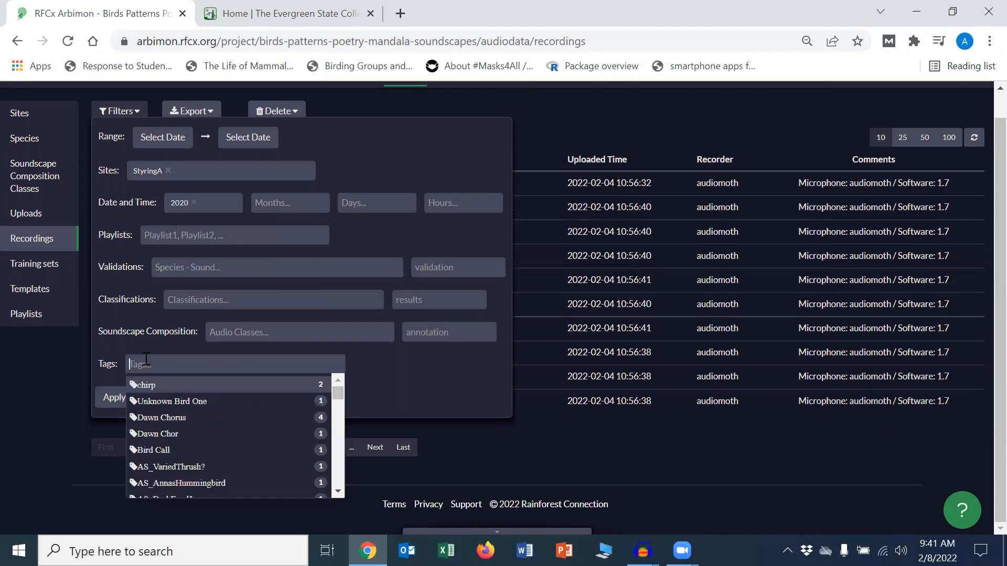
pyautogui.write('AS_')
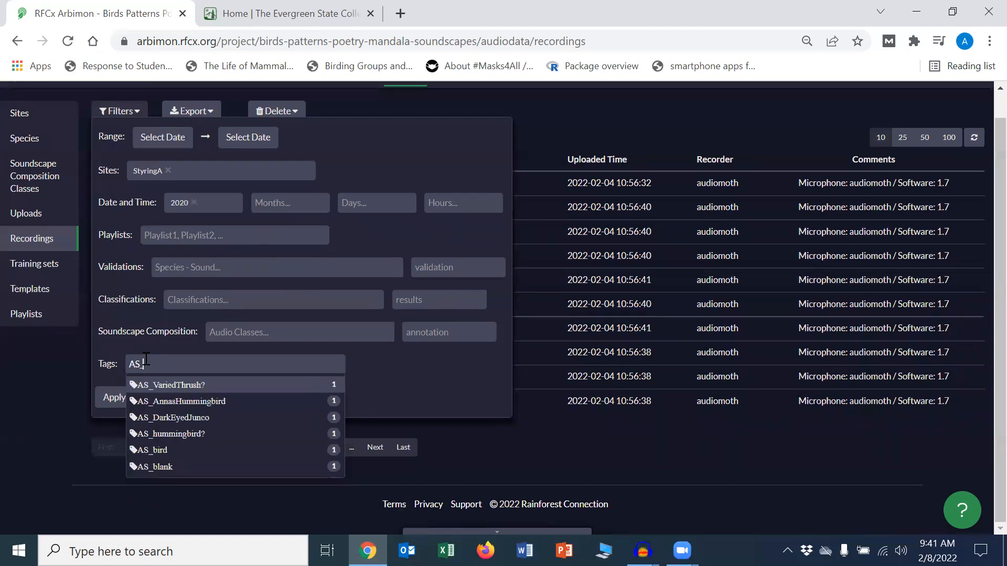
pyautogui.write('A')
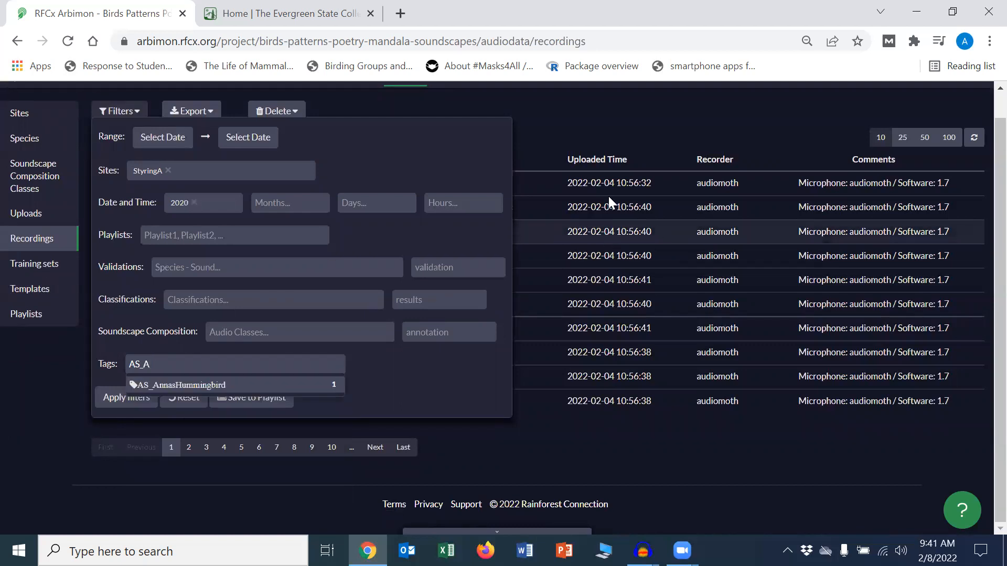
# Leave the filter settings and reload the recordings page
pyautogui.click(544, 135)
pyautogui.click(350, 37)
pyautogui.press('Return')
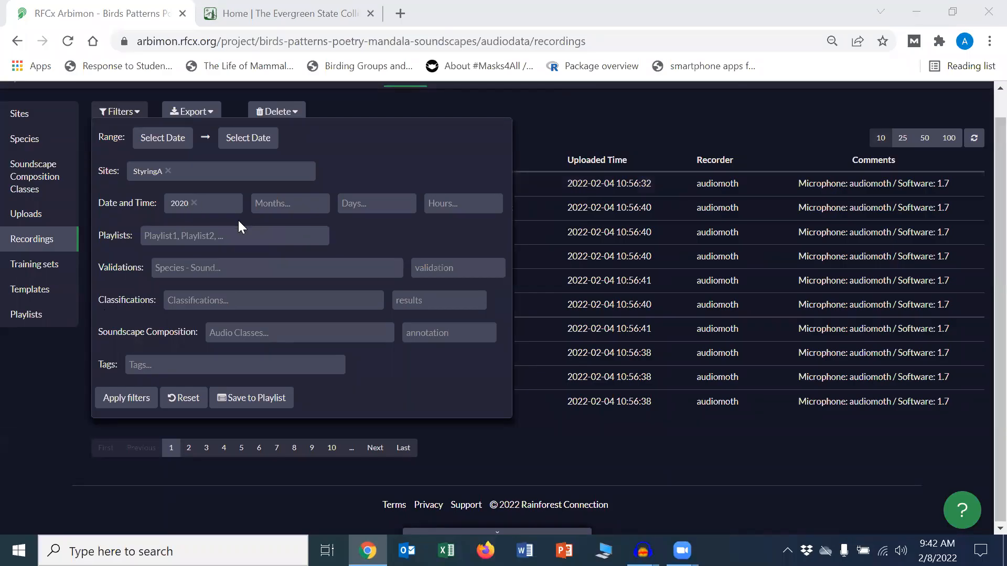
# Remove the site from the recording filters and add the tag AS_American Robin playlist
pyautogui.click(167, 171)
pyautogui.click(170, 367)
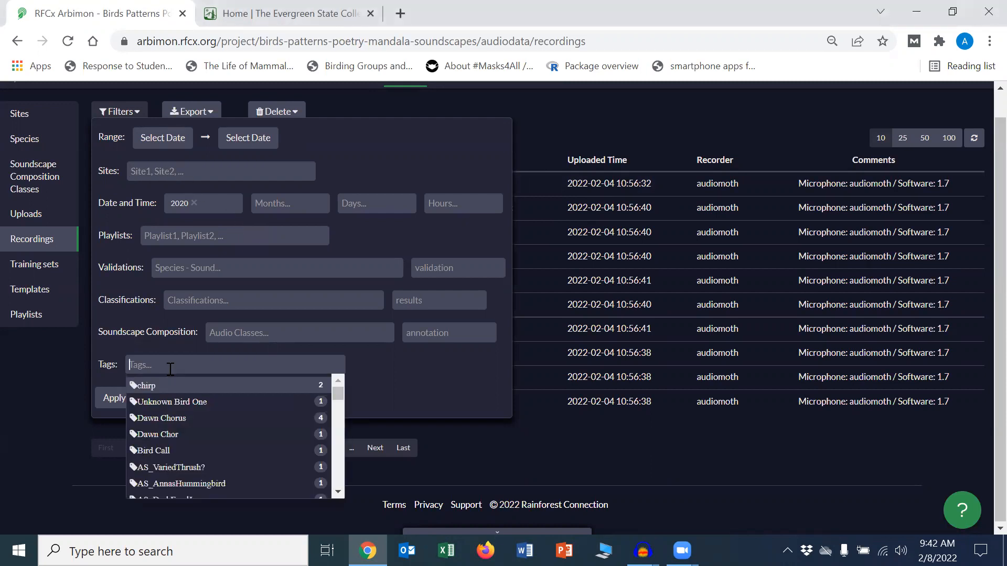
pyautogui.write('play')
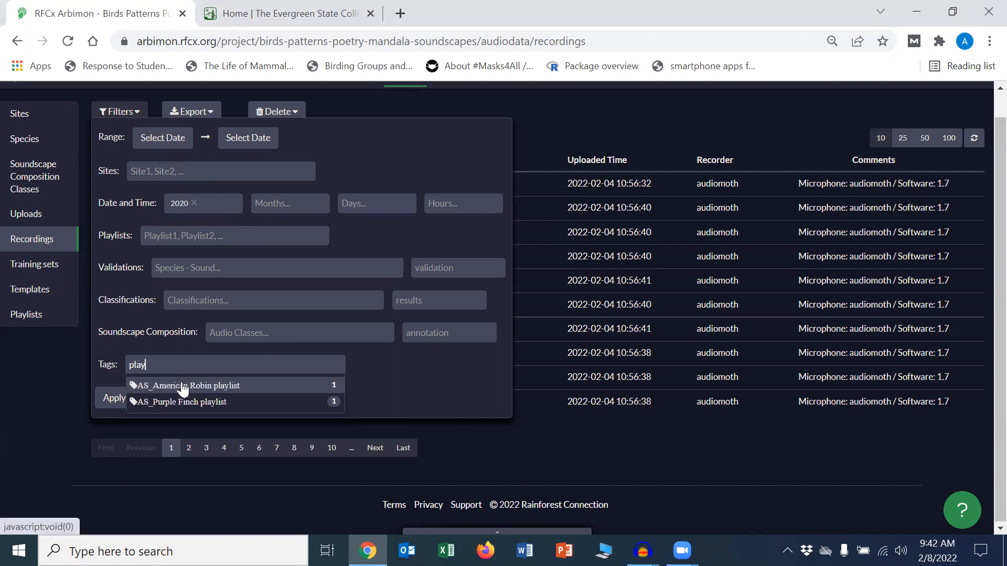
pyautogui.click(182, 389)
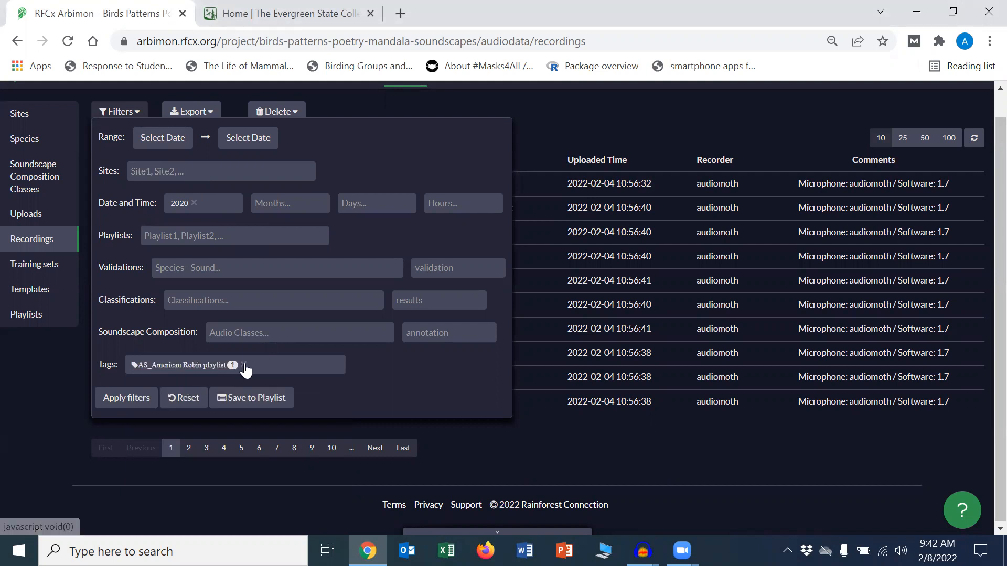
# Add the tag AS_Purple Finch playlist to the recording filters and apply them
pyautogui.click(264, 366)
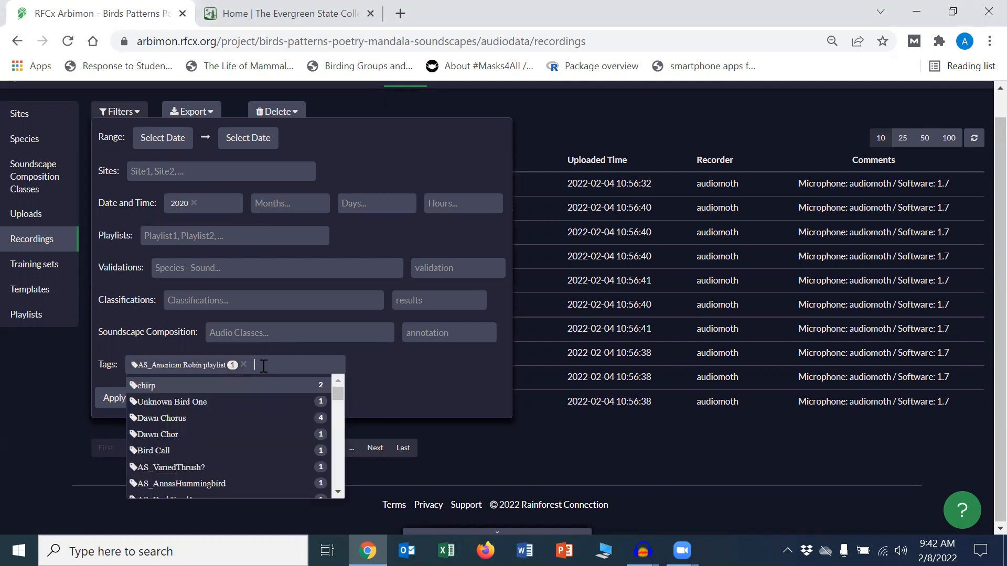
pyautogui.write('playl')
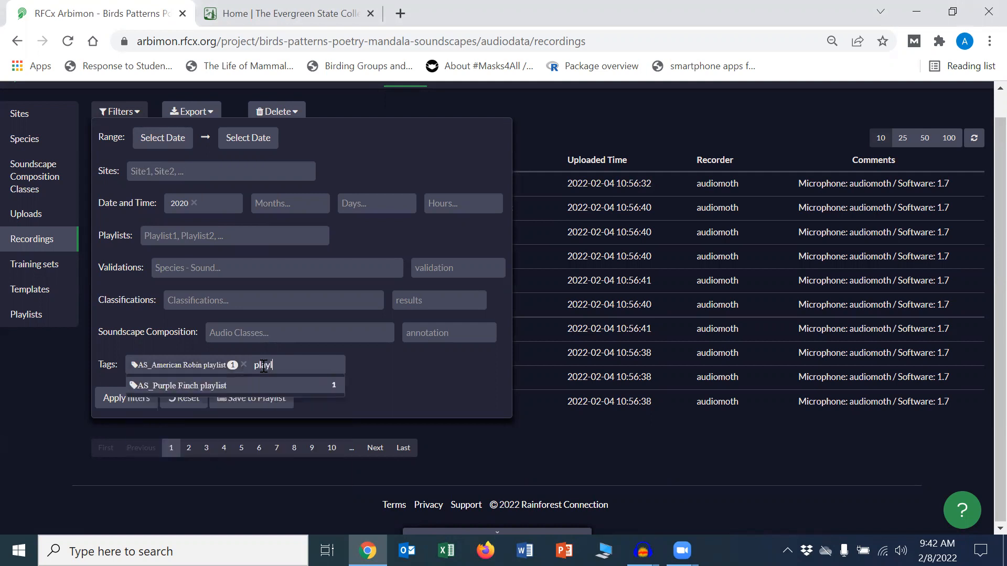
pyautogui.write('ist')
pyautogui.click(245, 386)
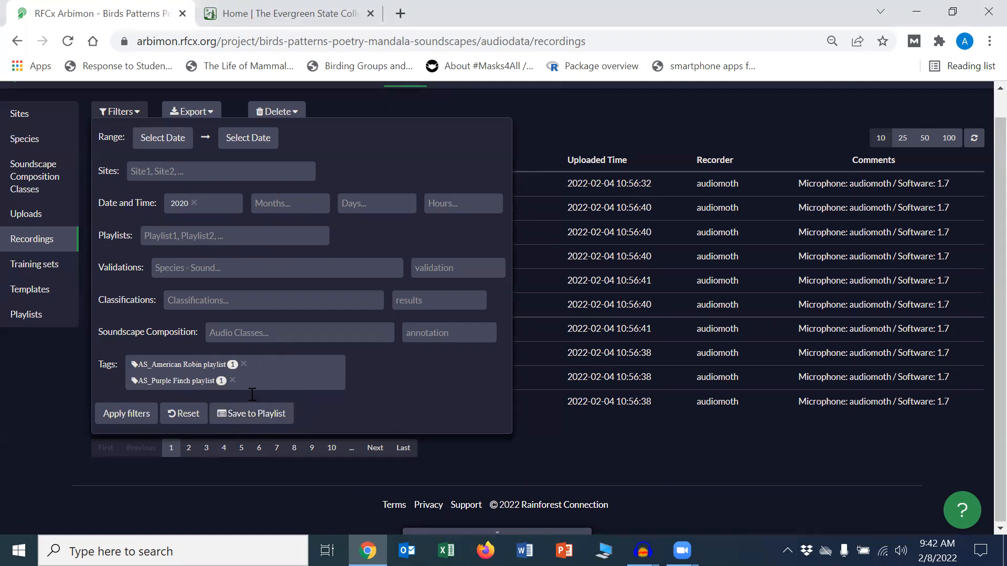
pyautogui.click(114, 416)
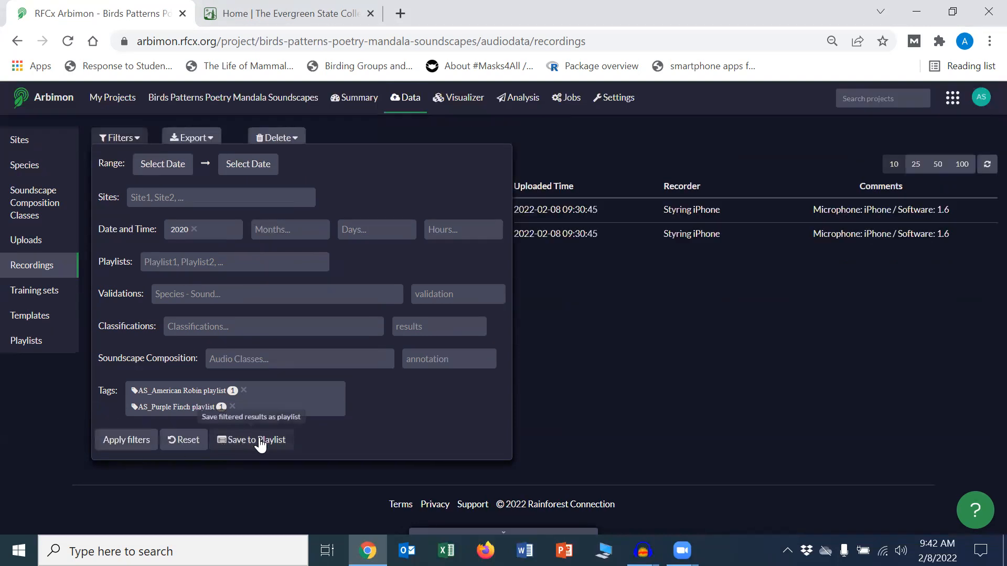
# Save the filtered recordings as a playlist named with the owner's first name plus "playlist", and open the project's playlists
pyautogui.click(259, 440)
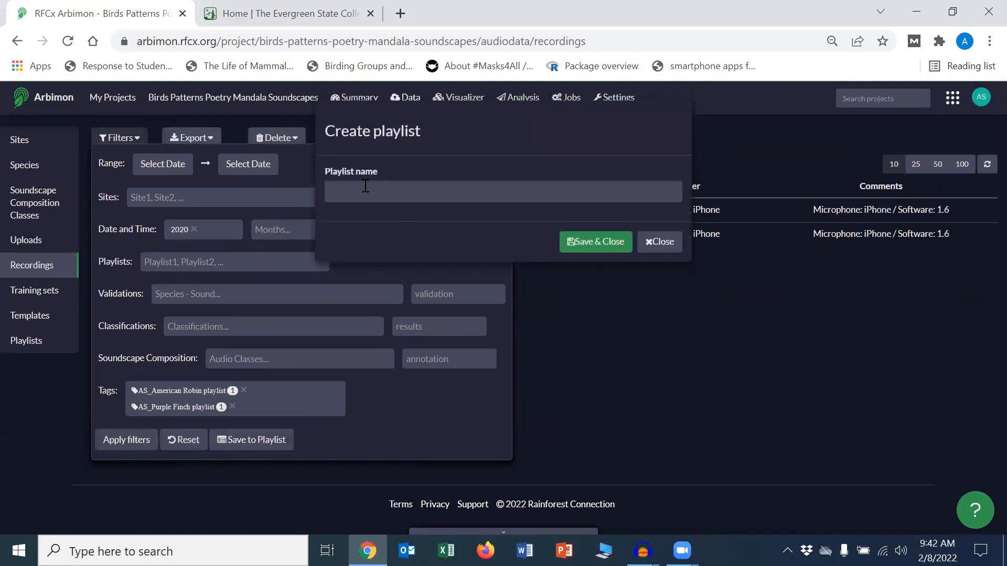
pyautogui.click(366, 186)
pyautogui.write("Alison's play")
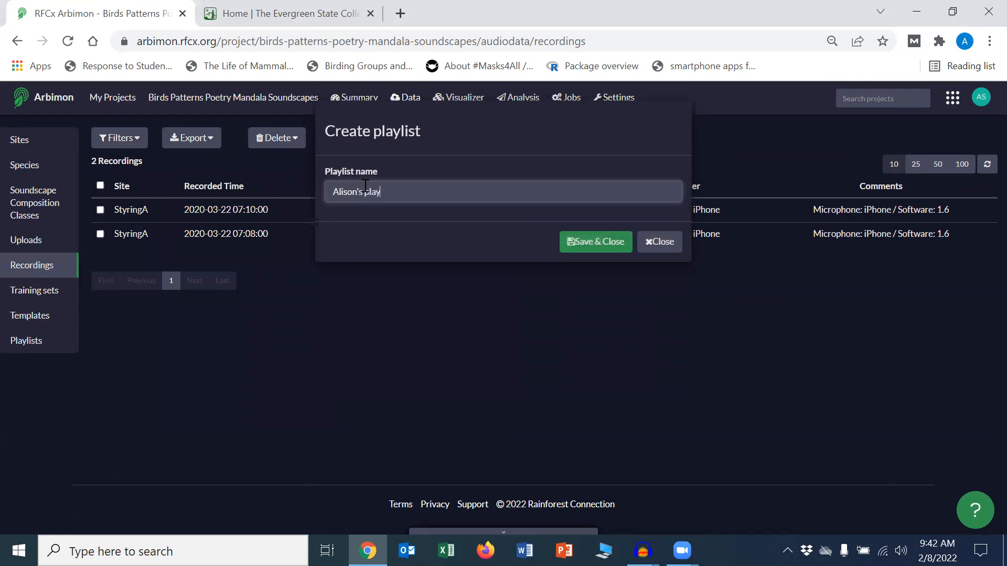
pyautogui.write('list')
pyautogui.click(603, 243)
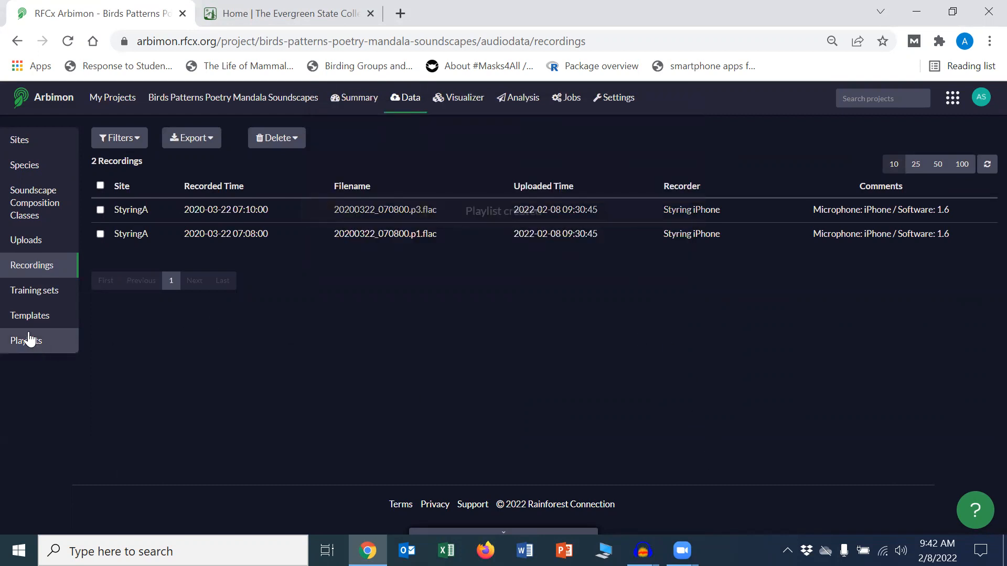
pyautogui.click(19, 350)
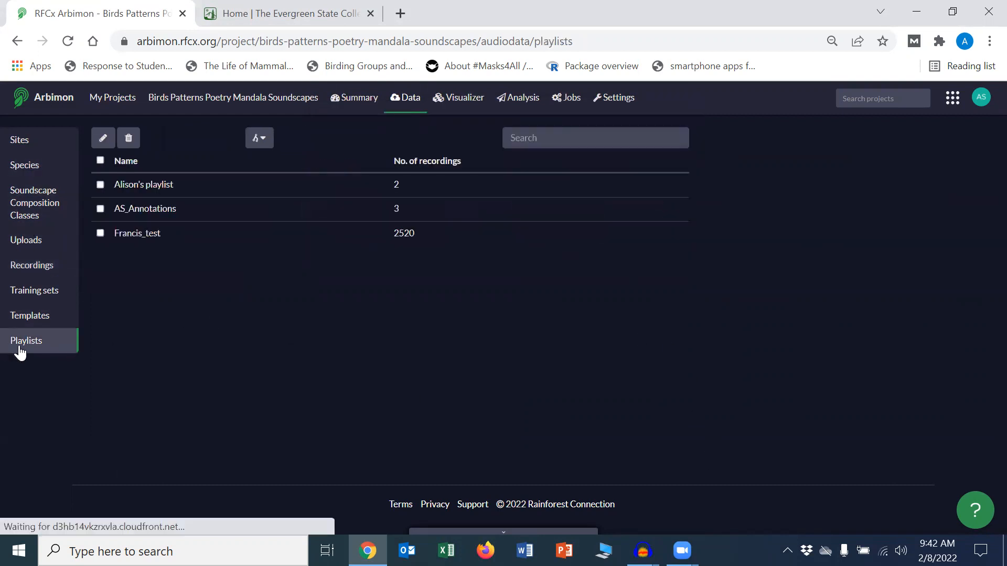
# Expand the entry of the playlist named after its owner to view its details
pyautogui.click(152, 184)
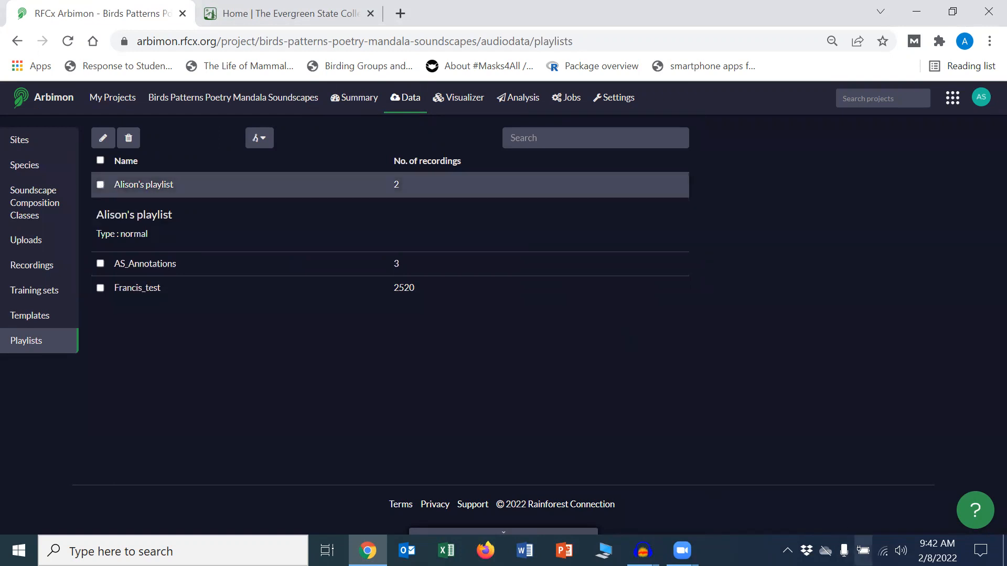
pyautogui.click(752, 532)
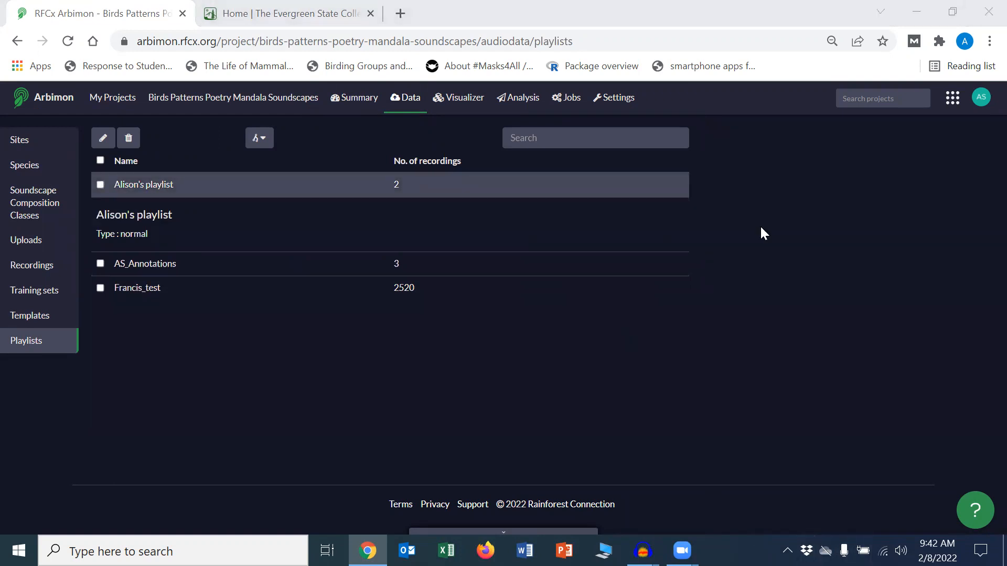
pyautogui.click(232, 183)
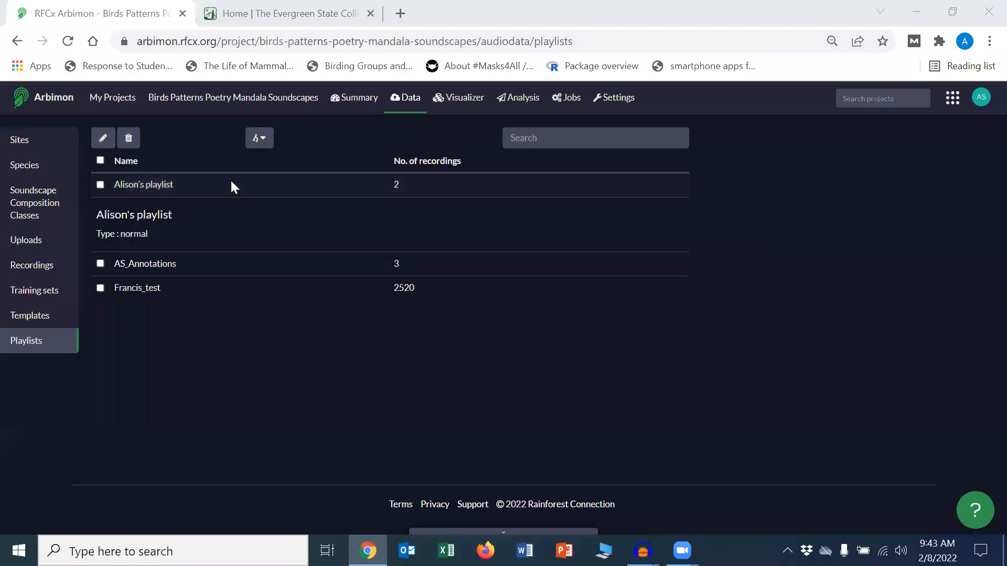
# Filter the project's recordings by the playlist named after its owner
pyautogui.click(31, 266)
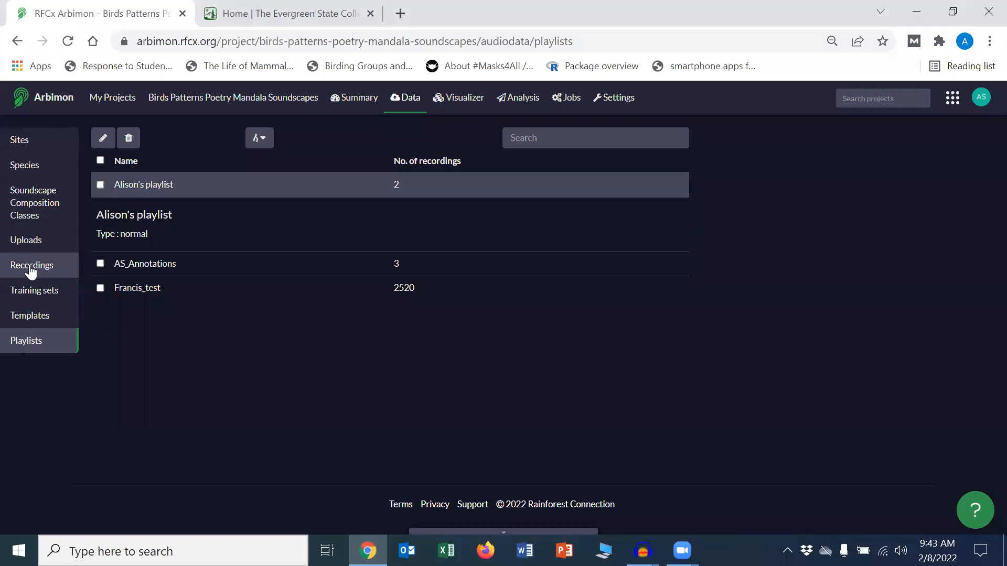
pyautogui.click(135, 140)
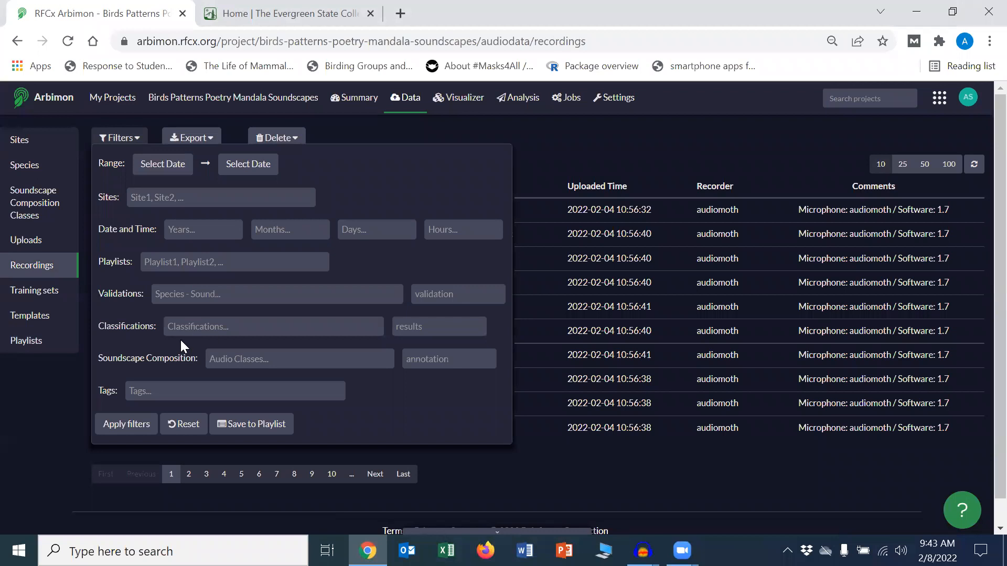
pyautogui.click(167, 265)
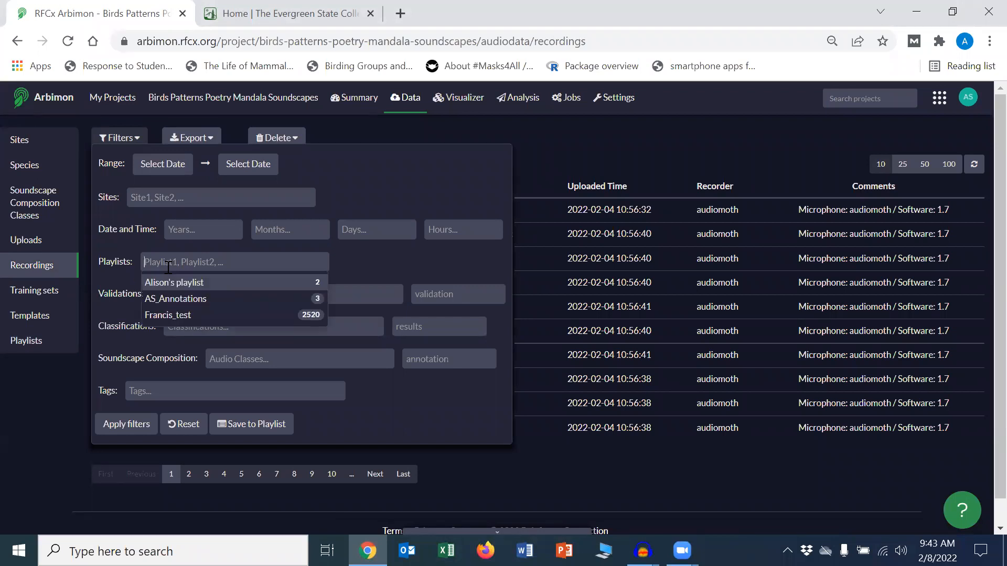
pyautogui.click(174, 284)
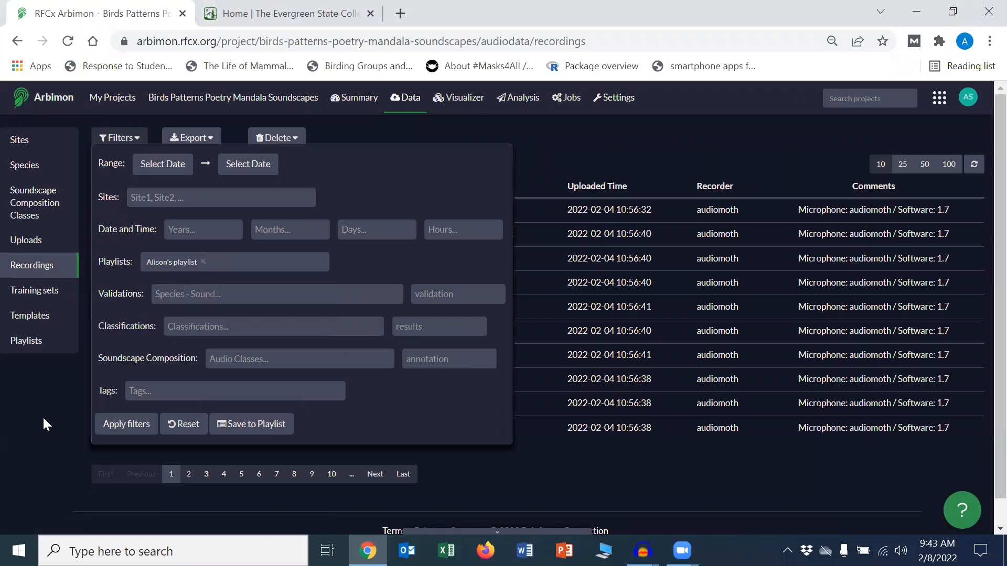
pyautogui.click(107, 426)
pyautogui.click(633, 134)
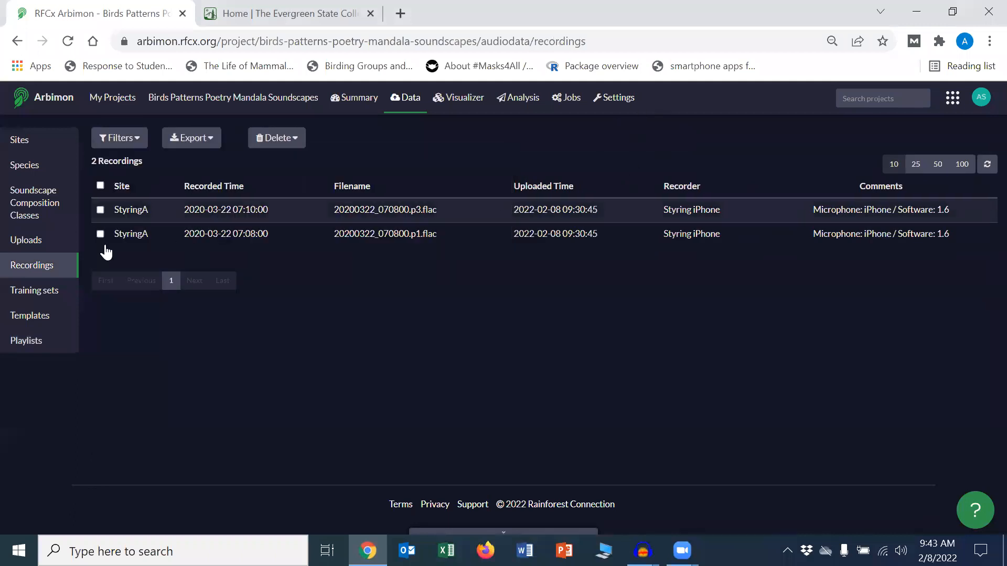
# Expand the recordings 20200322_070800.p3.flac and 20200322_070800.p1.flac in the filtered list to preview them
pyautogui.click(244, 210)
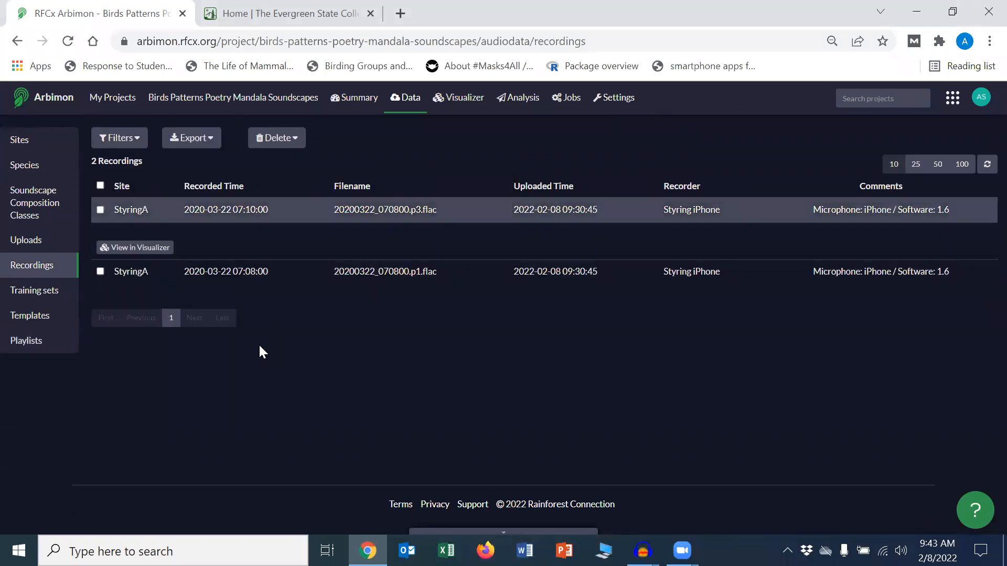
pyautogui.click(250, 352)
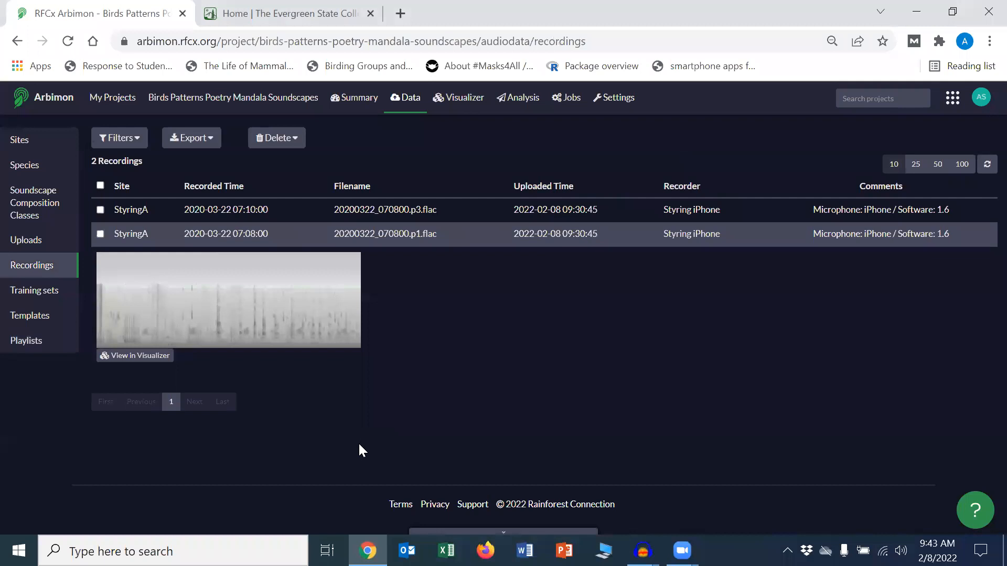